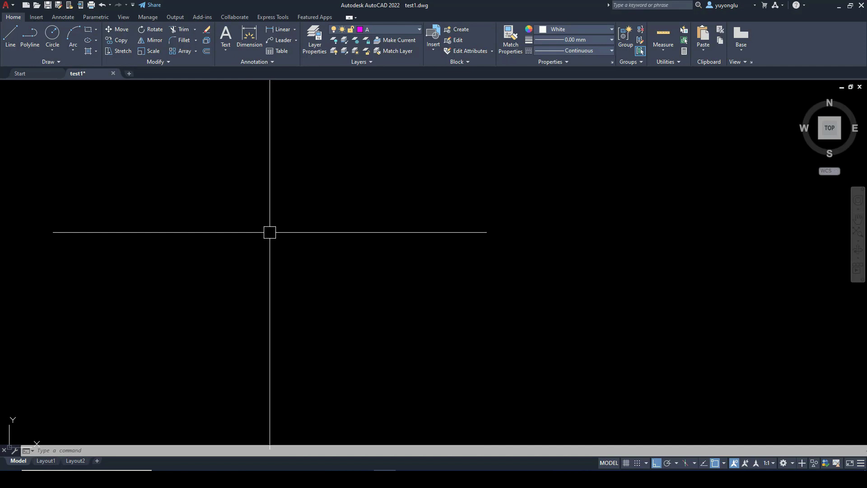
Step: Draw a closed, irregular eight-sided outline from separate Line segments with Ortho mode off
{"action": "type", "text": "l"}
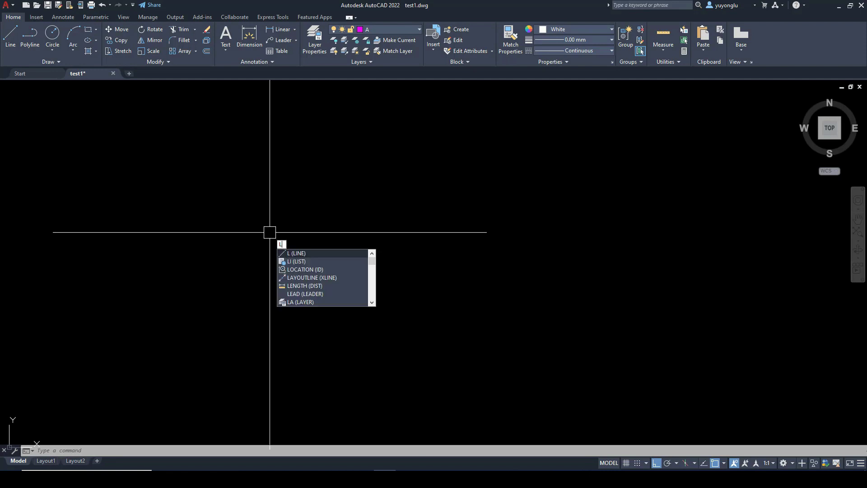
{"action": "left_click", "coordinate": [299, 254]}
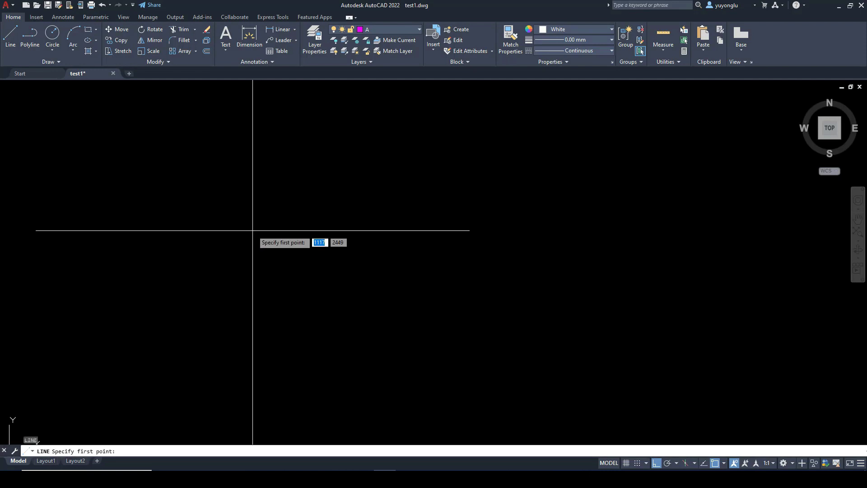
{"action": "left_click", "coordinate": [231, 260]}
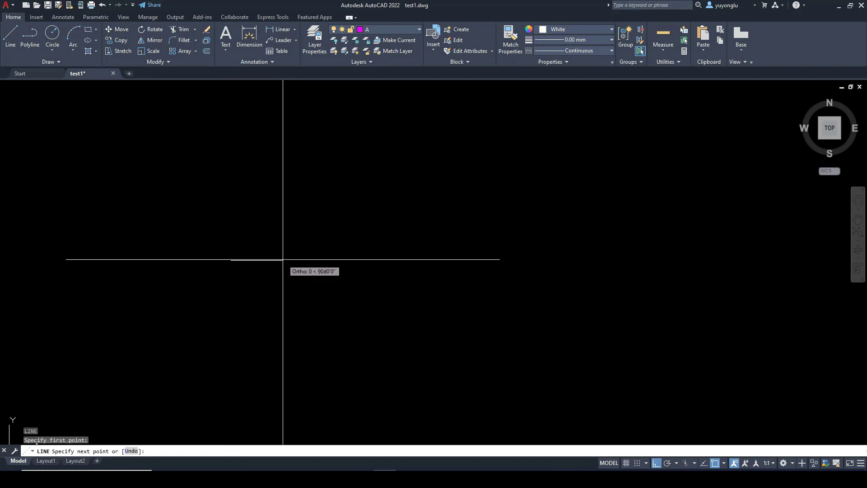
{"action": "key", "text": "F8"}
{"action": "left_click", "coordinate": [251, 246]}
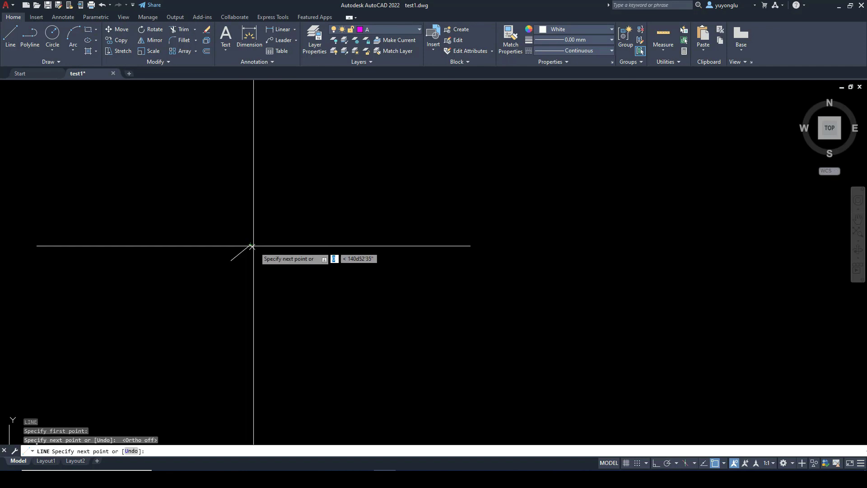
{"action": "left_click", "coordinate": [302, 255]}
{"action": "left_click", "coordinate": [308, 324]}
{"action": "left_click", "coordinate": [242, 319]}
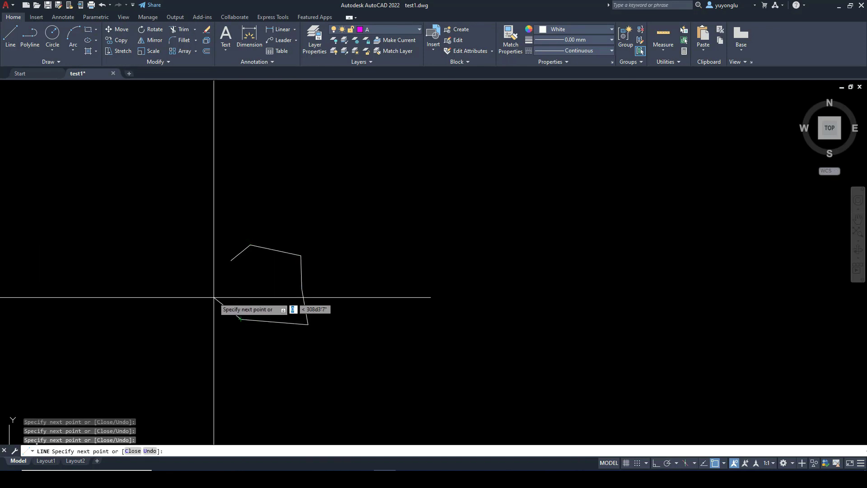
{"action": "left_click", "coordinate": [214, 297]}
{"action": "left_click", "coordinate": [243, 283]}
{"action": "scroll", "coordinate": [240, 273], "scroll_direction": "up", "scroll_amount": 4}
{"action": "left_click", "coordinate": [219, 243]}
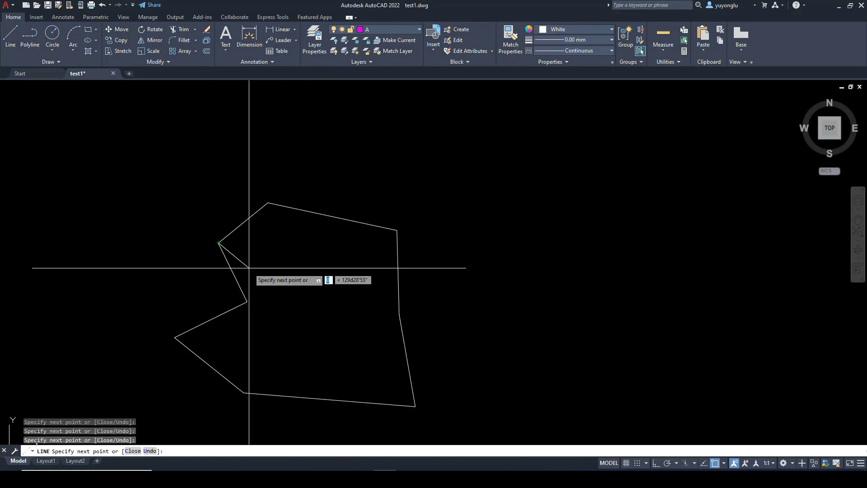
{"action": "key", "text": "Escape"}
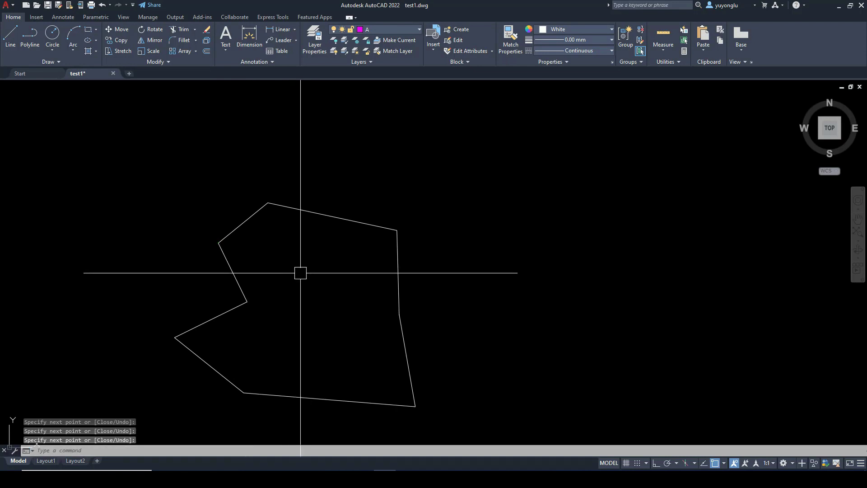
Step: Select all eight segments of the line outline one by one to check they are separate objects, and clear the selection
{"action": "scroll", "coordinate": [329, 257], "scroll_direction": "down", "scroll_amount": 6}
{"action": "scroll", "coordinate": [330, 258], "scroll_direction": "up", "scroll_amount": 2}
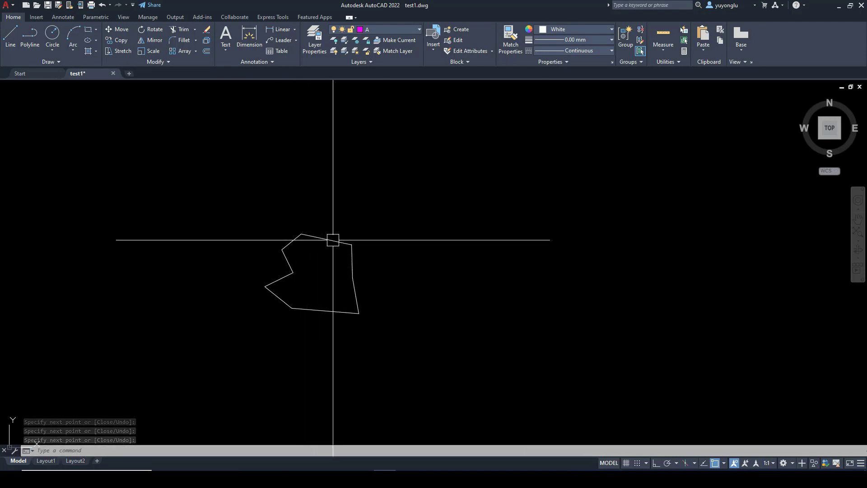
{"action": "left_click", "coordinate": [287, 244]}
{"action": "left_click", "coordinate": [322, 239]}
{"action": "left_click", "coordinate": [348, 262]}
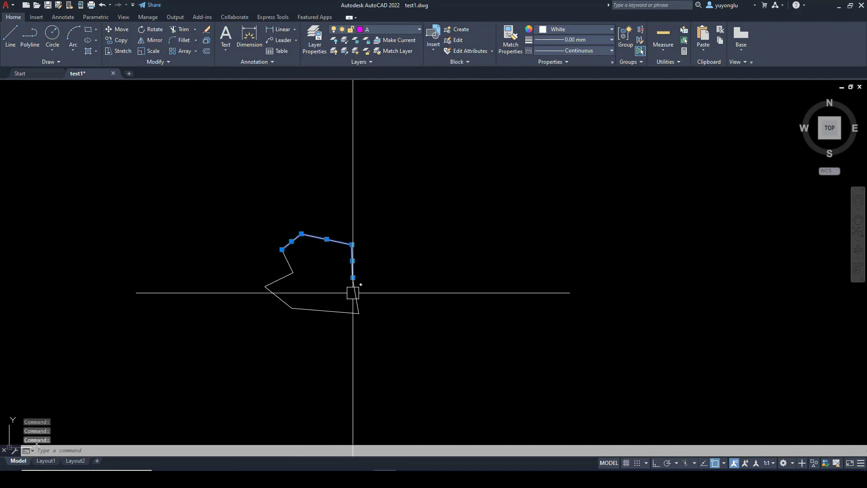
{"action": "left_click", "coordinate": [354, 293]}
{"action": "left_click", "coordinate": [340, 310]}
{"action": "left_click", "coordinate": [279, 281]}
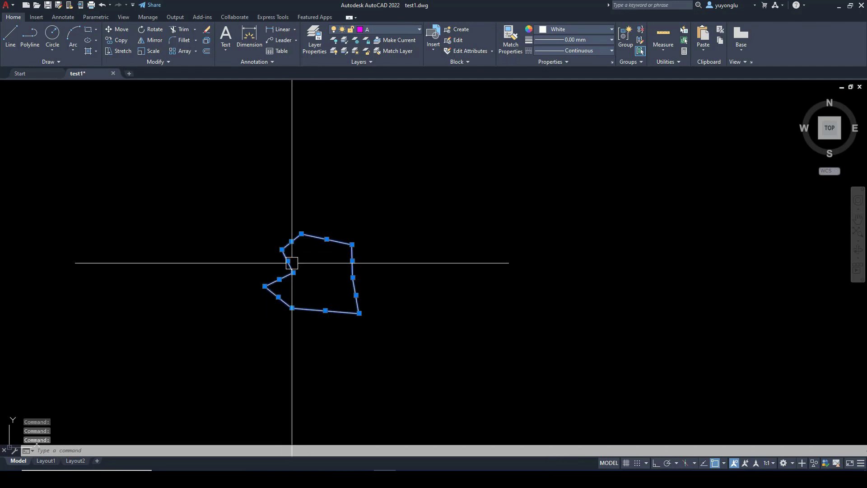
{"action": "left_click", "coordinate": [290, 261]}
{"action": "key", "text": "Escape"}
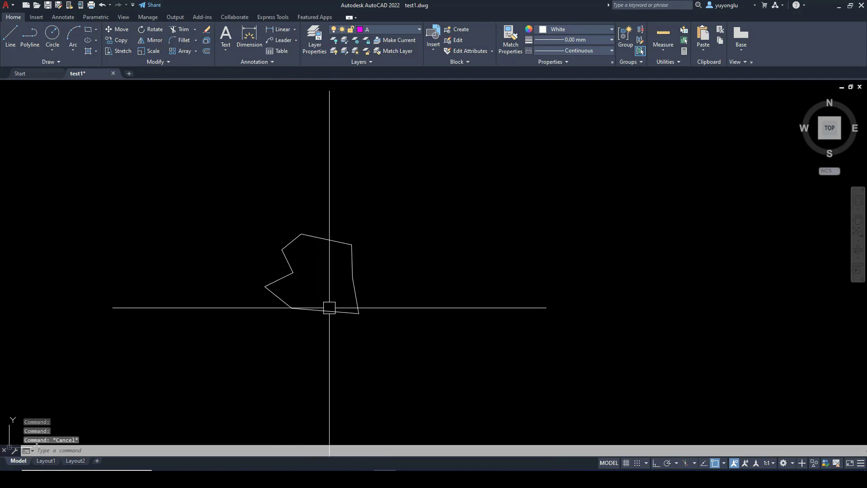
Step: Select only the lower-right segment of the line outline, and clear the selection
{"action": "middle_click_drag", "start_coordinate": [330, 306], "coordinate": [286, 305]}
{"action": "left_click", "coordinate": [311, 288]}
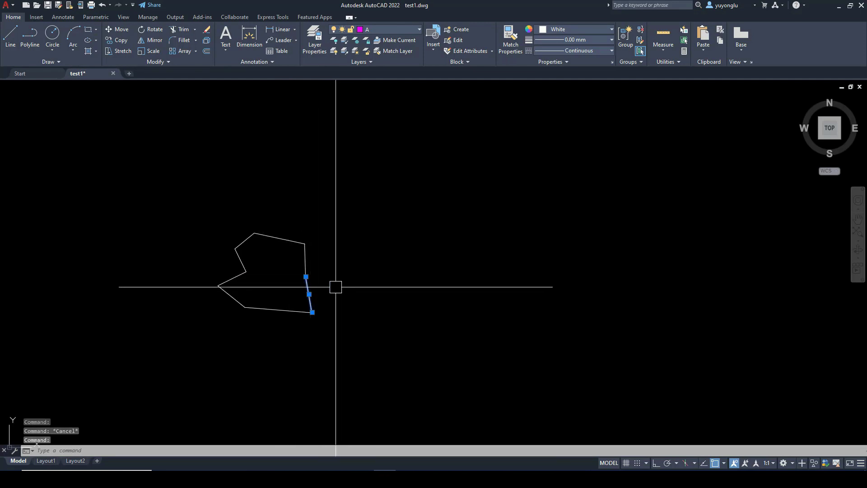
{"action": "key", "text": "Escape"}
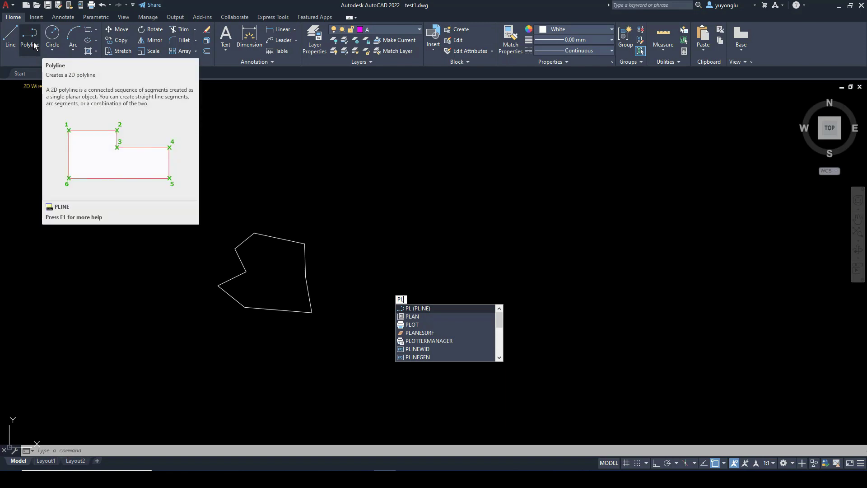
Step: Draw a closed, irregular ten-sided outline with a narrow spike at its upper edge as one Polyline, to the right of the line outline
{"action": "key", "text": "Escape"}
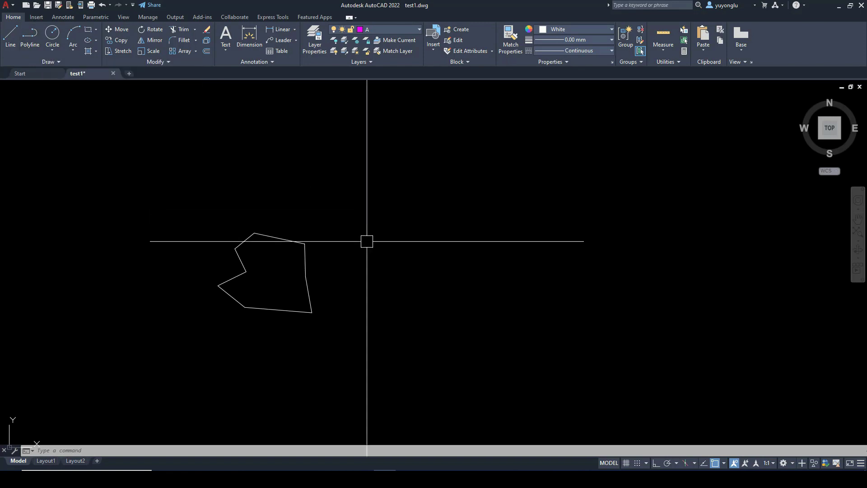
{"action": "type", "text": "pl"}
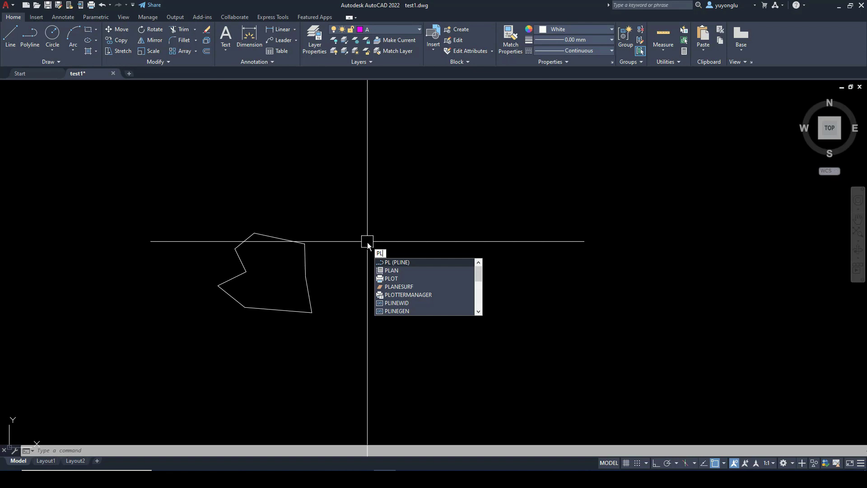
{"action": "left_click", "coordinate": [400, 262]}
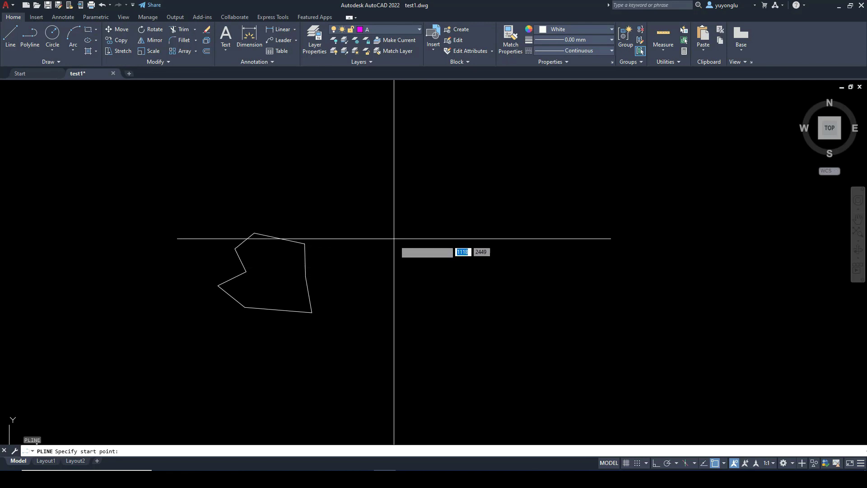
{"action": "left_click", "coordinate": [386, 234]}
{"action": "left_click", "coordinate": [438, 213]}
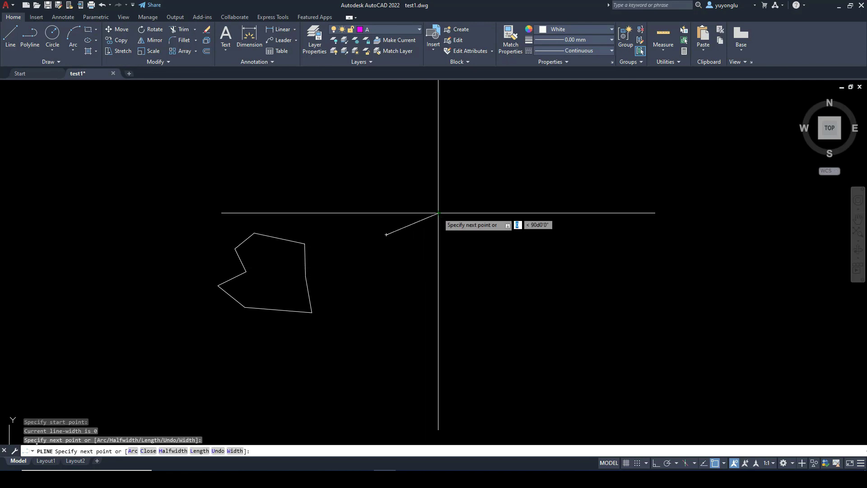
{"action": "left_click", "coordinate": [475, 260]}
{"action": "left_click", "coordinate": [485, 308]}
{"action": "left_click", "coordinate": [373, 333]}
{"action": "left_click", "coordinate": [364, 296]}
{"action": "left_click", "coordinate": [346, 271]}
{"action": "left_click", "coordinate": [348, 227]}
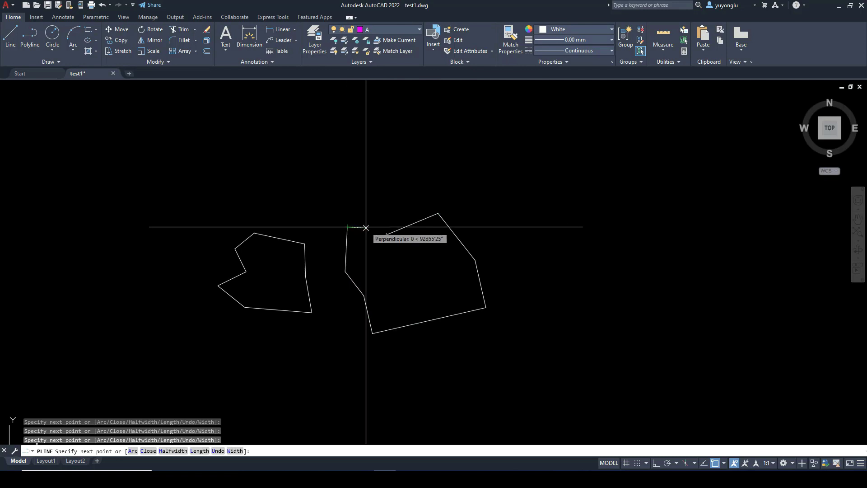
{"action": "left_click", "coordinate": [379, 229]}
{"action": "left_click", "coordinate": [395, 188]}
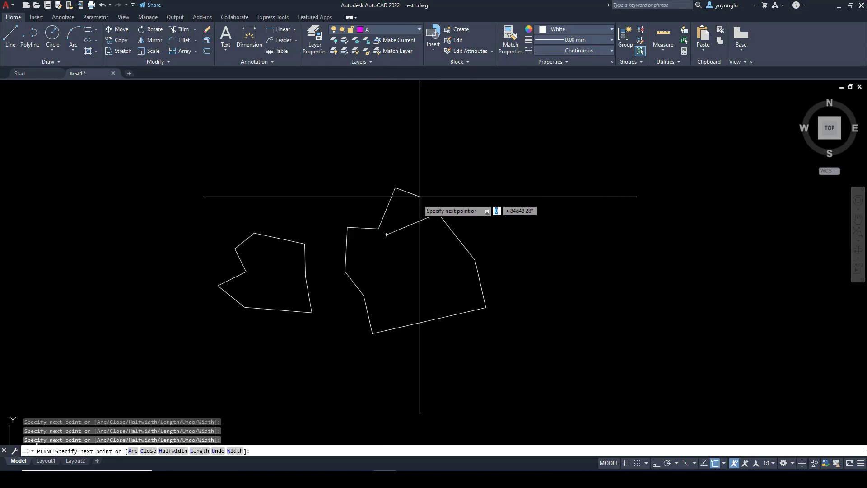
{"action": "left_click", "coordinate": [386, 234]}
{"action": "key", "text": "Return"}
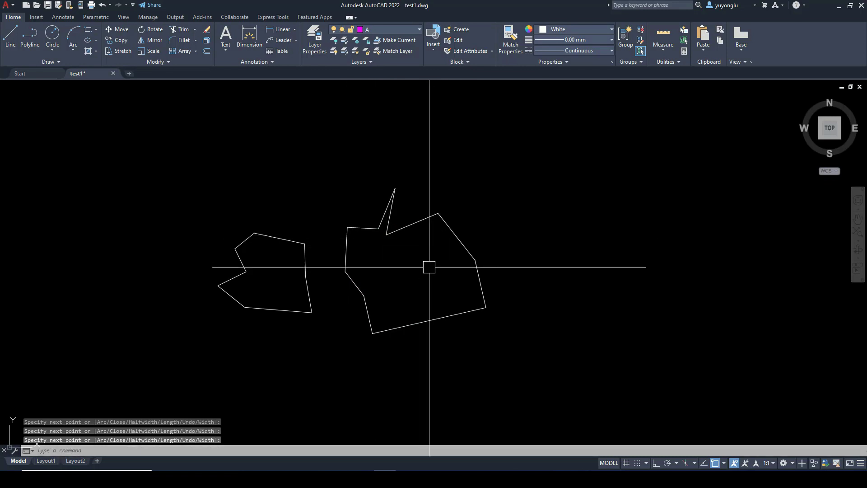
Step: Select the polyline outline by a single segment to check that it is one object, and clear the selection
{"action": "left_click", "coordinate": [412, 225]}
{"action": "key", "text": "Escape"}
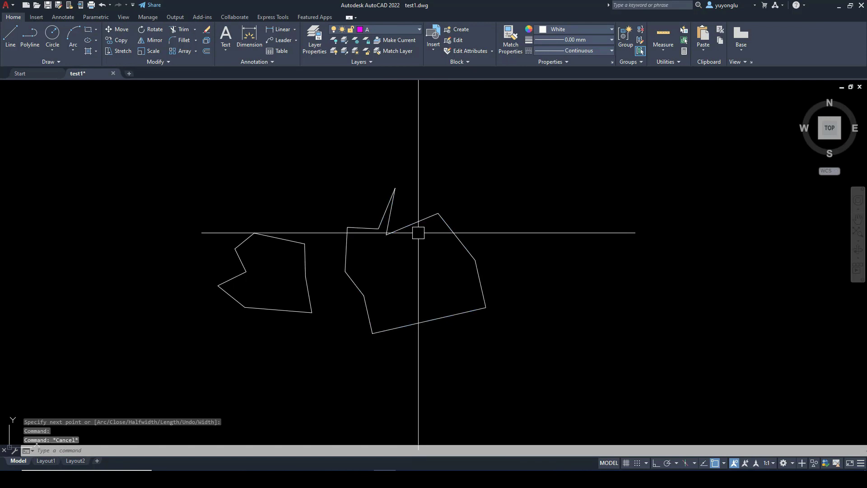
{"action": "left_click", "coordinate": [418, 225]}
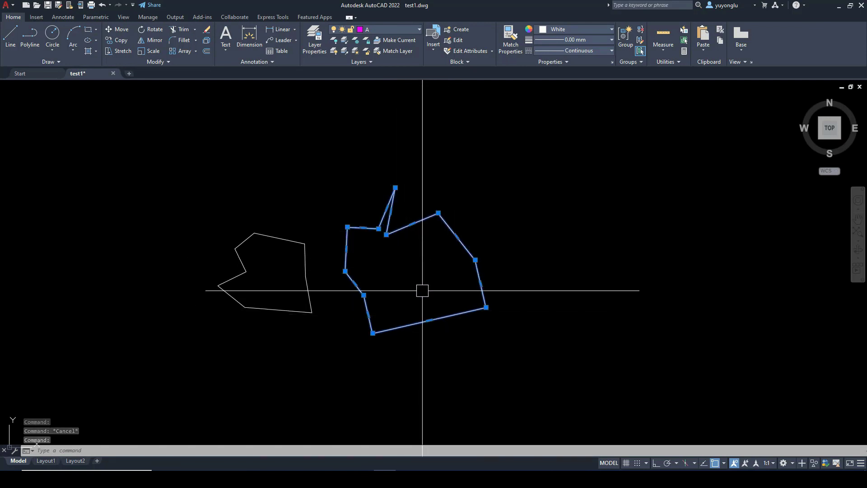
{"action": "key", "text": "Escape"}
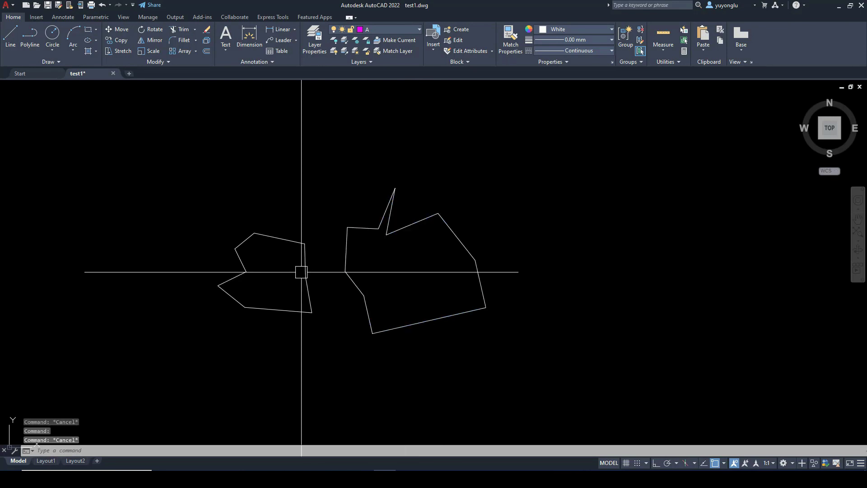
{"action": "left_click", "coordinate": [194, 213]}
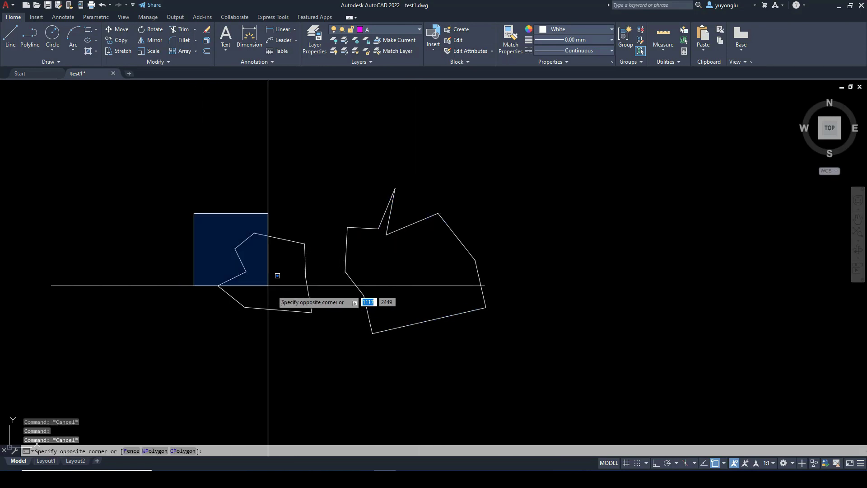
{"action": "key", "text": "Escape"}
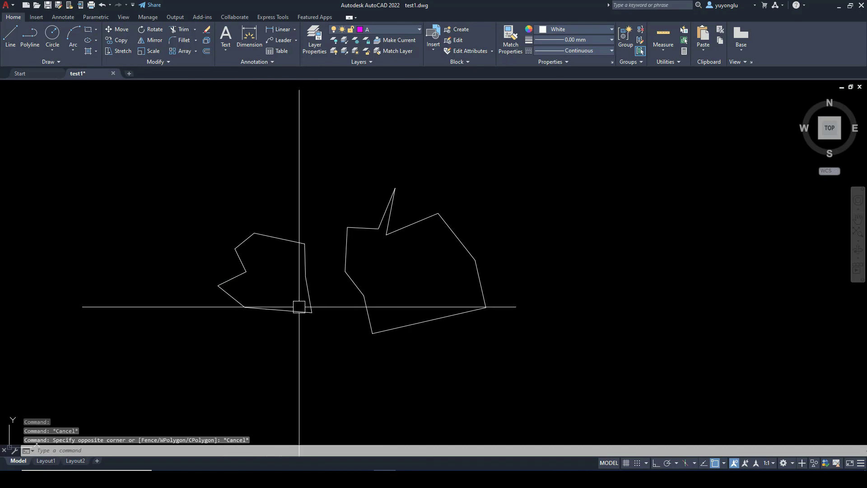
{"action": "left_click", "coordinate": [446, 316]}
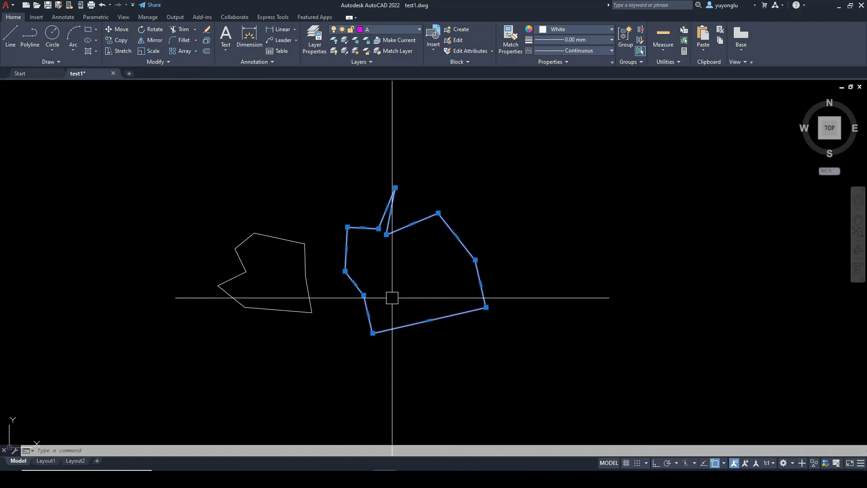
{"action": "key", "text": "Escape"}
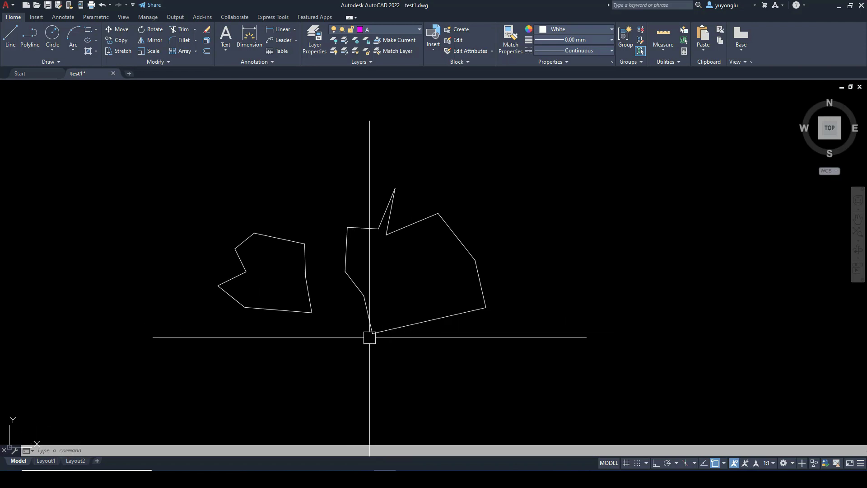
Step: Inspect both outlines up close, picking the line outline's lower-right segment on its own and clearing the selection
{"action": "middle_click_drag", "start_coordinate": [368, 339], "coordinate": [397, 335]}
{"action": "scroll", "coordinate": [397, 335], "scroll_direction": "up", "scroll_amount": 4}
{"action": "mouse_move", "coordinate": [323, 277]}
{"action": "middle_mouse_down"}
{"action": "mouse_move", "coordinate": [364, 341]}
{"action": "mouse_move", "coordinate": [347, 321]}
{"action": "middle_mouse_up"}
{"action": "scroll", "coordinate": [364, 341], "scroll_direction": "down", "scroll_amount": 2}
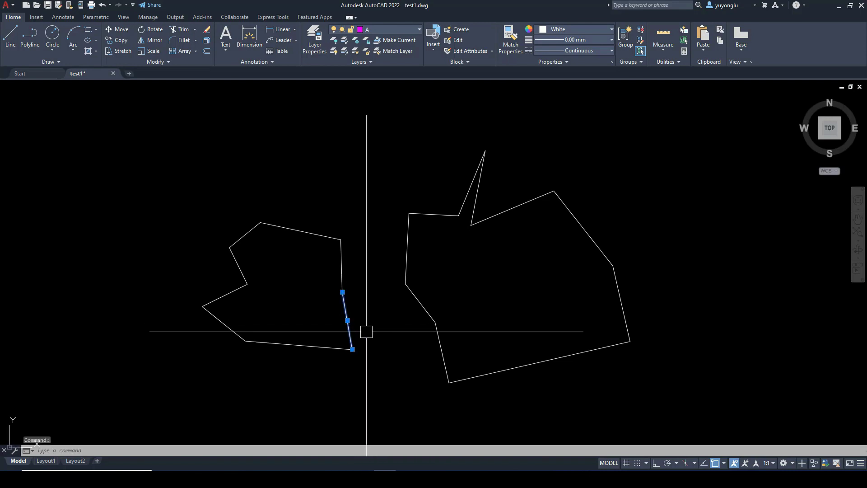
{"action": "key", "text": "Escape"}
{"action": "key", "text": "Escape"}
{"action": "scroll", "coordinate": [346, 317], "scroll_direction": "down", "scroll_amount": 2}
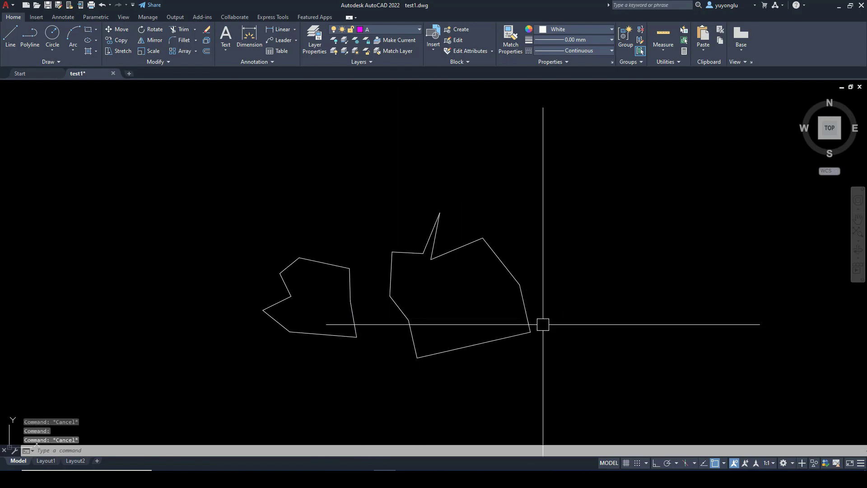
{"action": "middle_click_drag", "start_coordinate": [508, 315], "coordinate": [413, 316]}
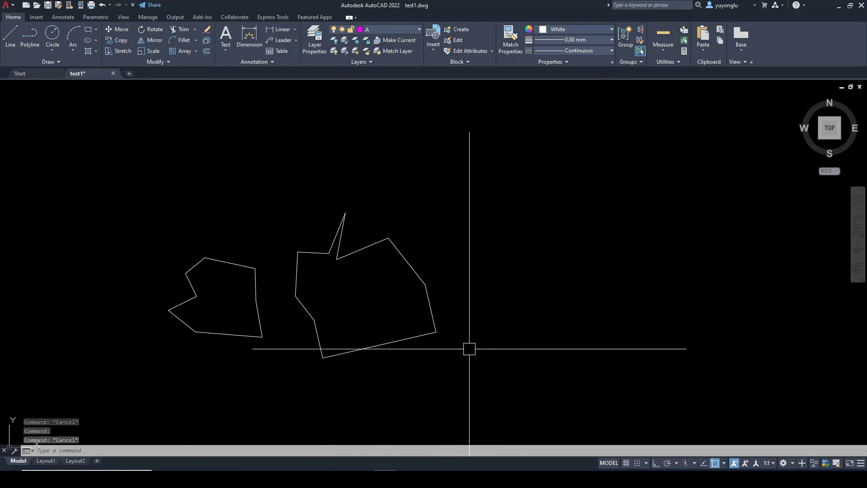
{"action": "middle_click_drag", "start_coordinate": [275, 318], "coordinate": [357, 311]}
{"action": "scroll", "coordinate": [353, 309], "scroll_direction": "up", "scroll_amount": 2}
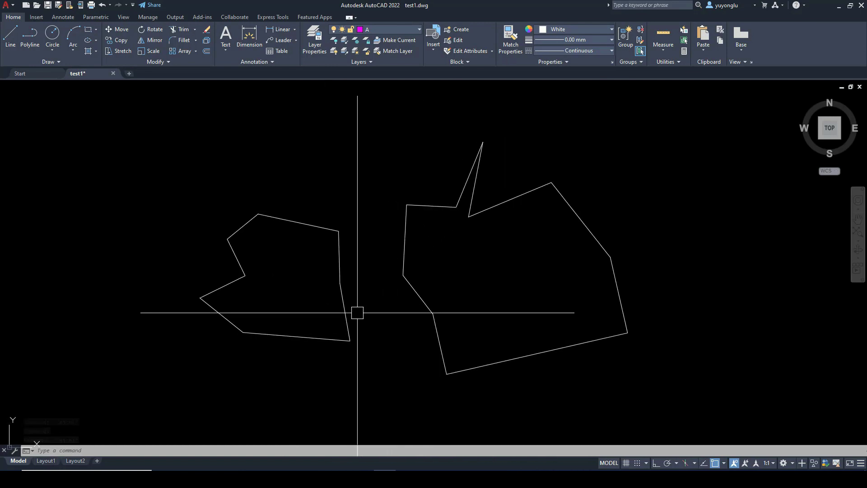
{"action": "key", "text": "Escape"}
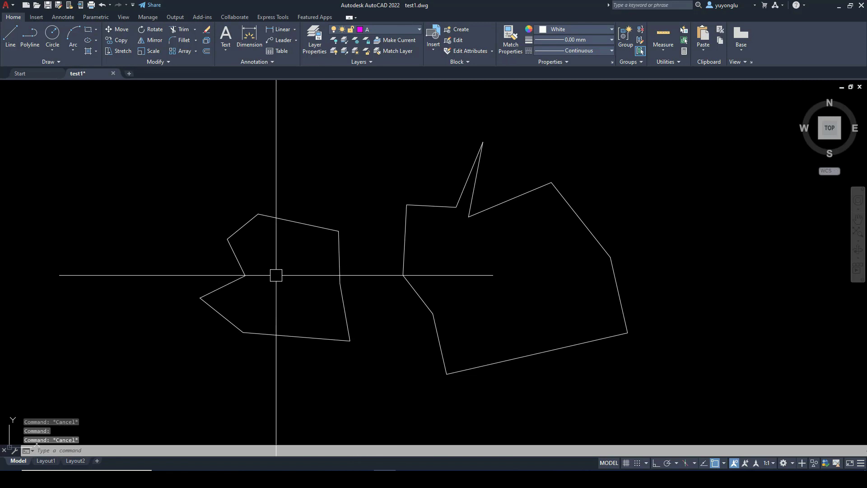
Step: Select the entire line outline with a selection window around it, and clear the selection
{"action": "left_click", "coordinate": [155, 188]}
{"action": "left_click", "coordinate": [355, 383]}
{"action": "key", "text": "Escape"}
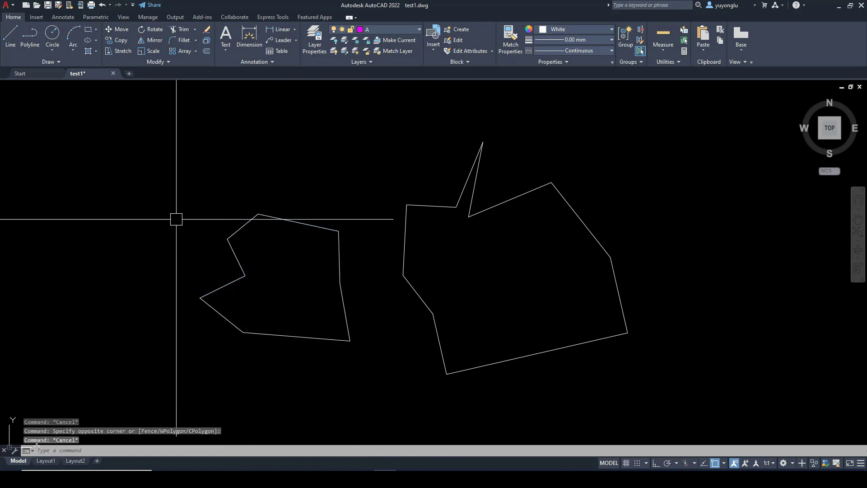
{"action": "left_click", "coordinate": [171, 187]}
{"action": "left_click", "coordinate": [372, 381]}
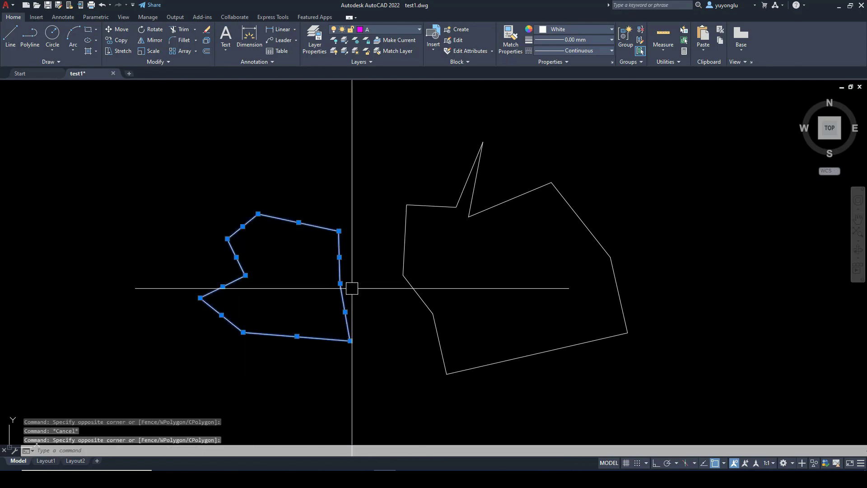
{"action": "key", "text": "Escape"}
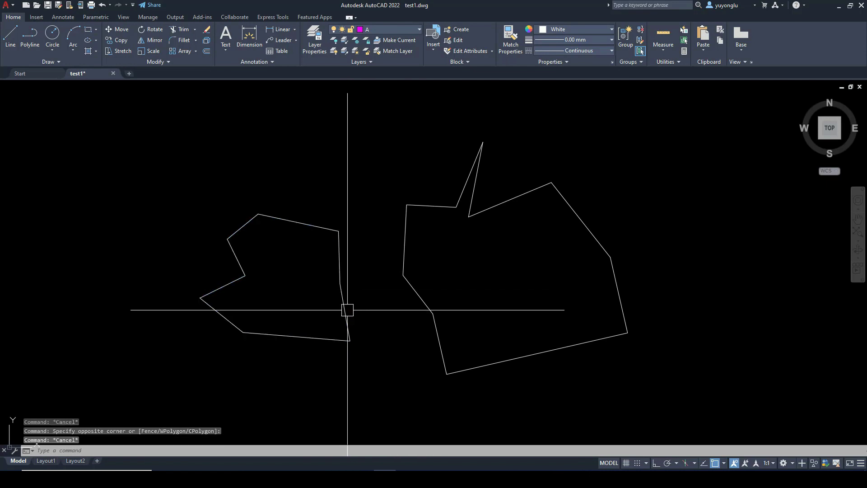
Step: Window-select all segments of the line outline in two further passes, clearing the selection after each one
{"action": "left_click", "coordinate": [201, 195]}
{"action": "left_click", "coordinate": [419, 385]}
{"action": "key", "text": "Escape"}
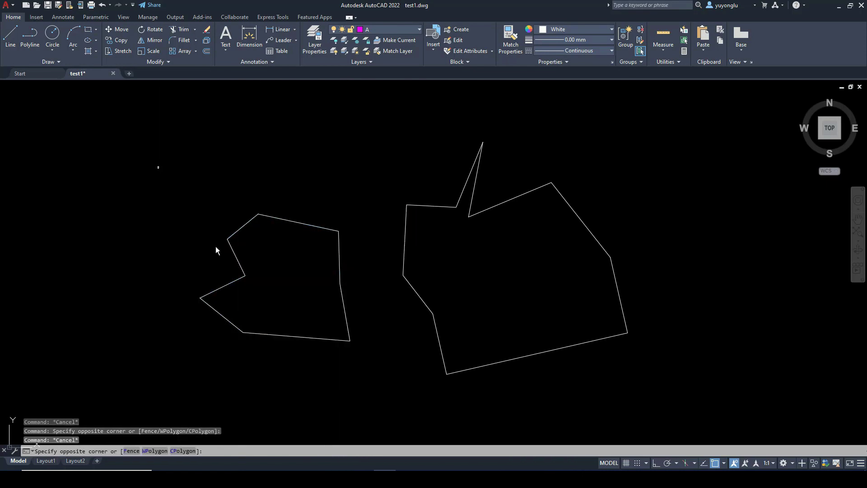
{"action": "left_click", "coordinate": [159, 169]}
{"action": "left_click", "coordinate": [355, 378]}
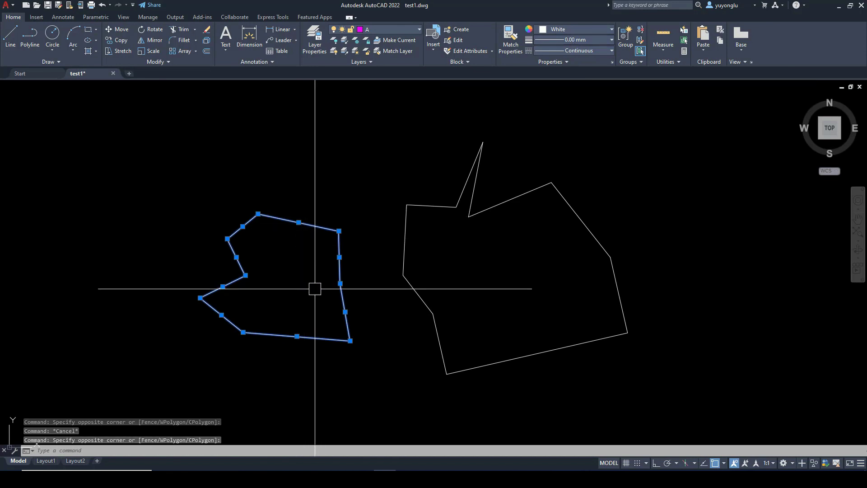
{"action": "key", "text": "Escape"}
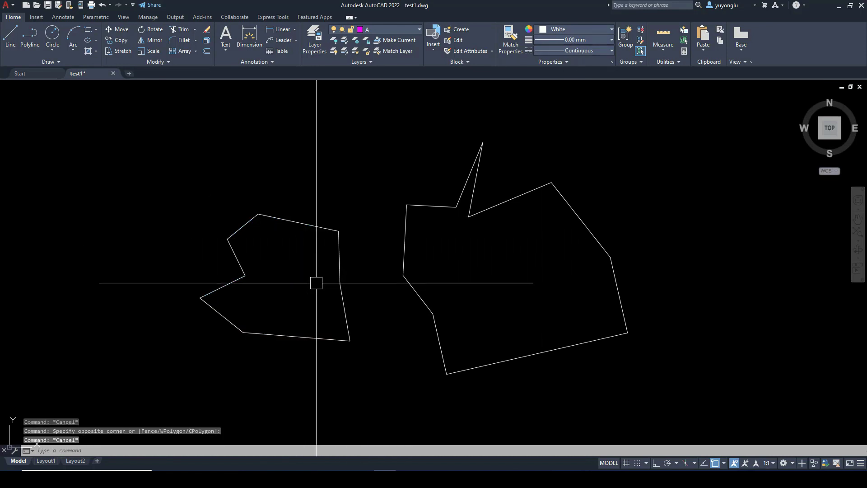
Step: Set the lineweight of all segments of the line outline to 2.11 mm, and clear the selection
{"action": "left_click", "coordinate": [148, 189]}
{"action": "left_click", "coordinate": [403, 412]}
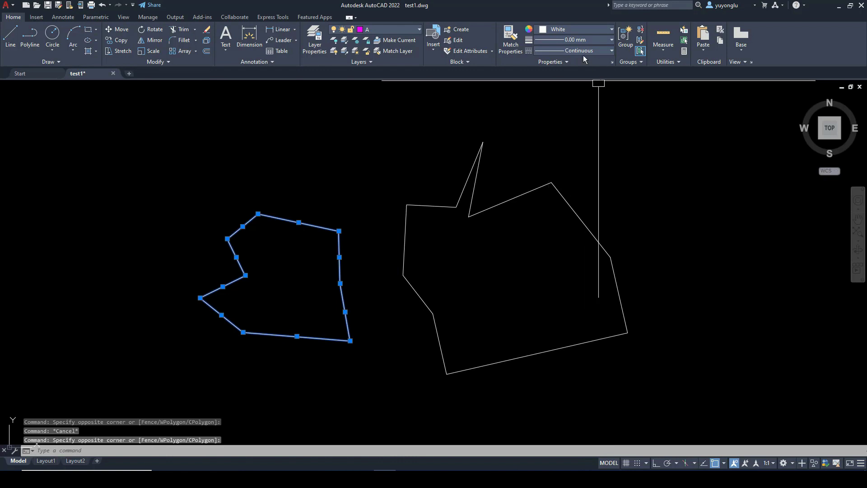
{"action": "left_click", "coordinate": [576, 40]}
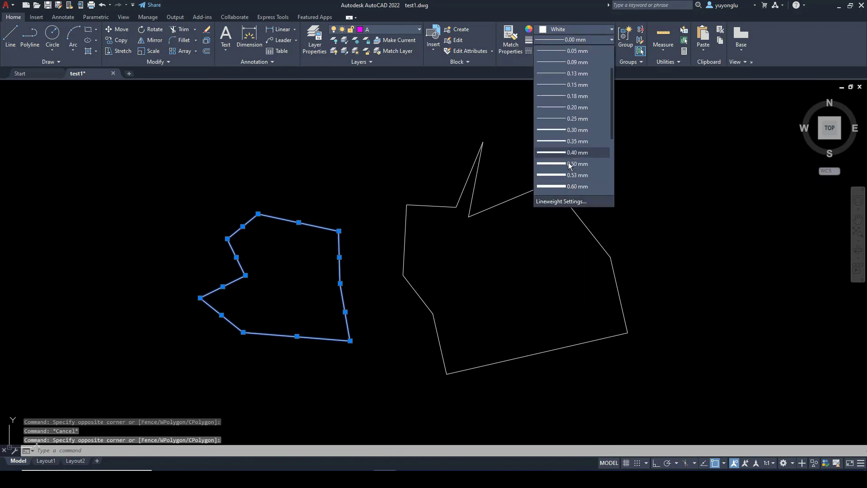
{"action": "scroll", "coordinate": [569, 196], "scroll_direction": "down", "scroll_amount": 4}
{"action": "left_click", "coordinate": [557, 180]}
{"action": "left_click", "coordinate": [340, 284]}
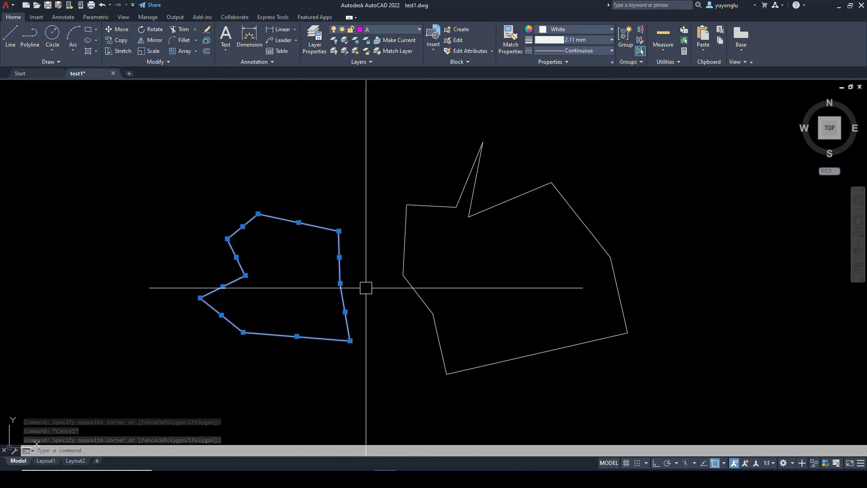
{"action": "scroll", "coordinate": [366, 294], "scroll_direction": "down", "scroll_amount": 4}
{"action": "key", "text": "Escape"}
Step: Select the line outline's lower-right segment and the polyline in turn to compare what each pick selects, clearing each selection
{"action": "scroll", "coordinate": [361, 301], "scroll_direction": "up", "scroll_amount": 6}
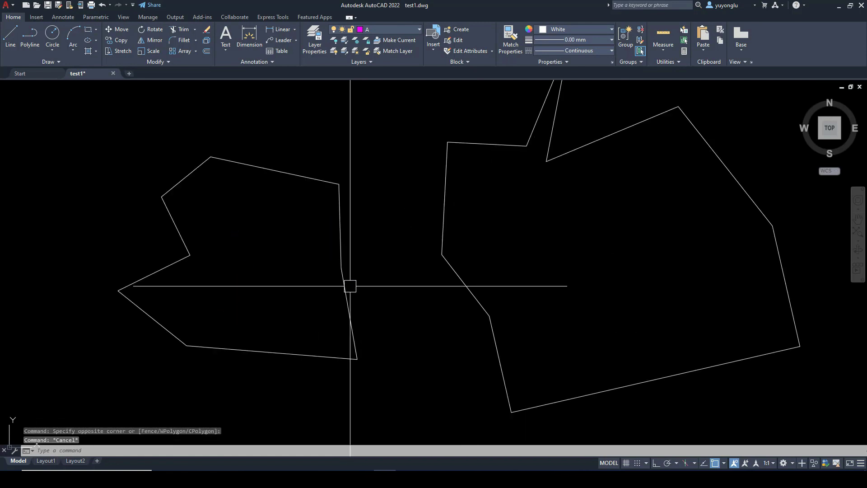
{"action": "left_click", "coordinate": [345, 293]}
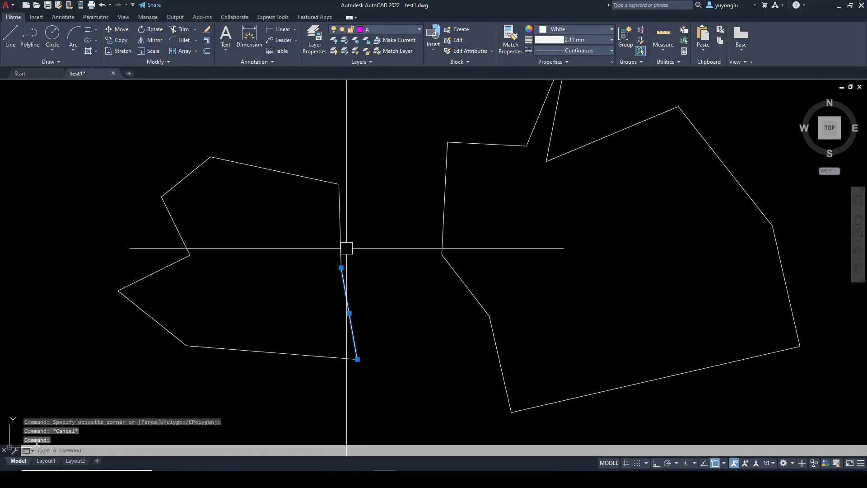
{"action": "key", "text": "Escape"}
{"action": "scroll", "coordinate": [359, 291], "scroll_direction": "down", "scroll_amount": 2}
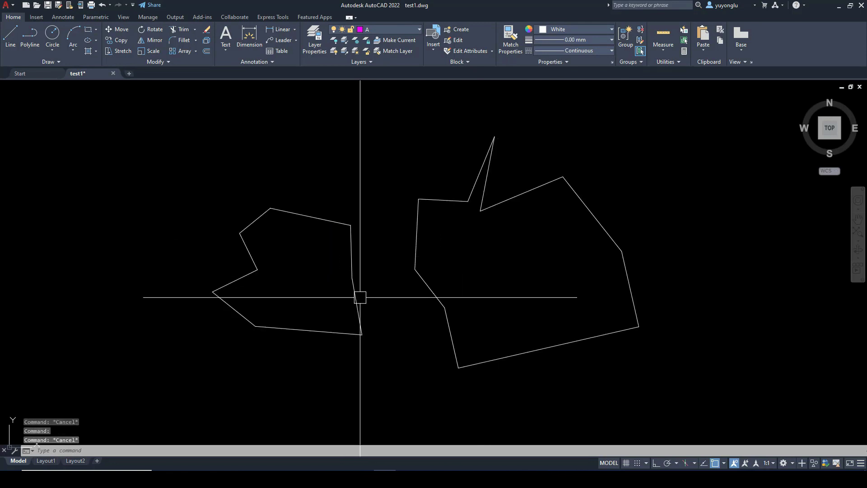
{"action": "middle_click_drag", "start_coordinate": [398, 310], "coordinate": [364, 304]}
{"action": "left_click", "coordinate": [413, 318]}
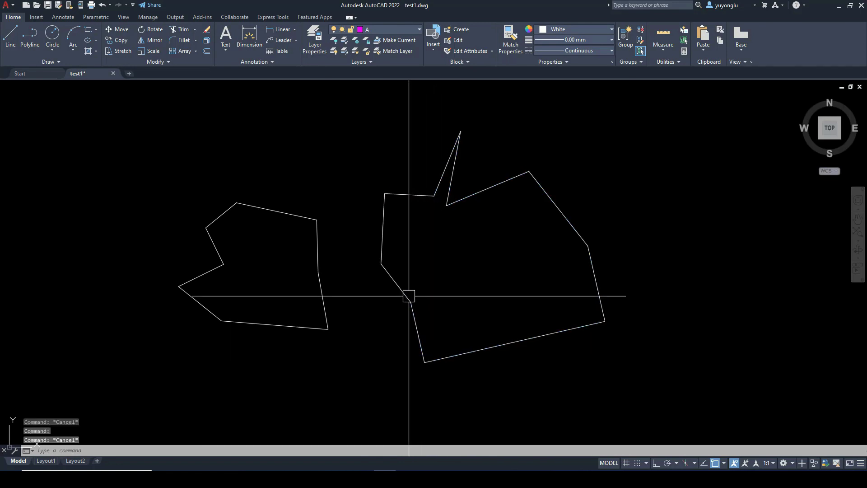
{"action": "key", "text": "Escape"}
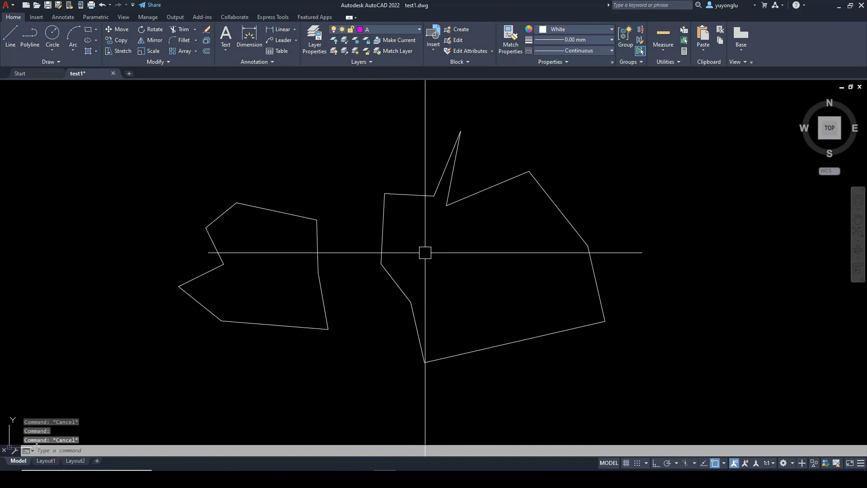
Step: Pick single segments along the right side of the line outline to check them, clearing each selection
{"action": "scroll", "coordinate": [425, 254], "scroll_direction": "down", "scroll_amount": 2}
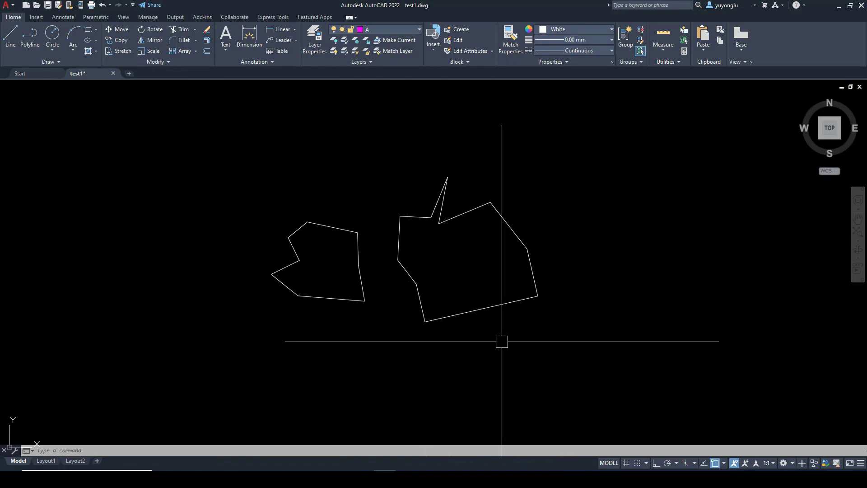
{"action": "left_click", "coordinate": [363, 285]}
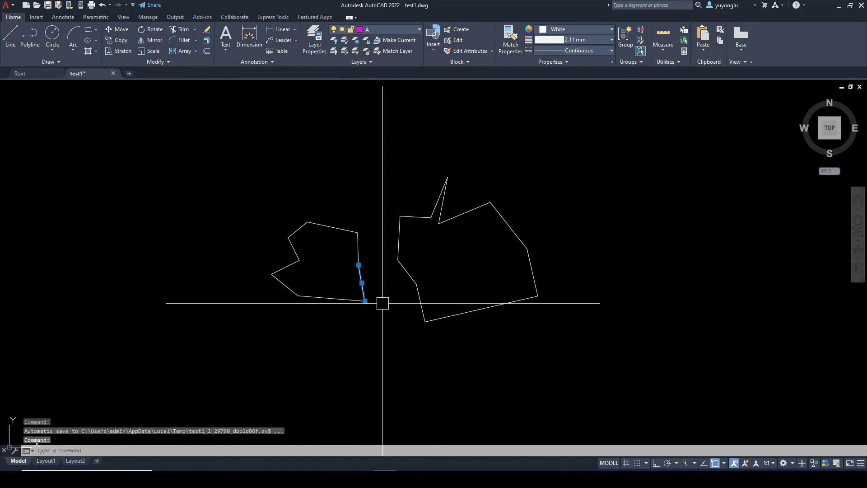
{"action": "key", "text": "Escape"}
{"action": "left_click", "coordinate": [365, 269]}
{"action": "key", "text": "Escape"}
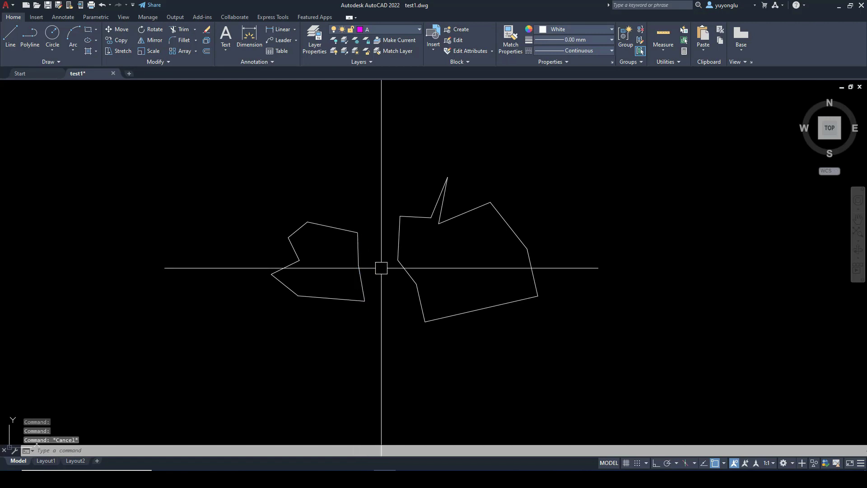
Step: Preview a plot using the previous plot's page setup, with a plot window around both outlines
{"action": "key", "text": "ctrl+p"}
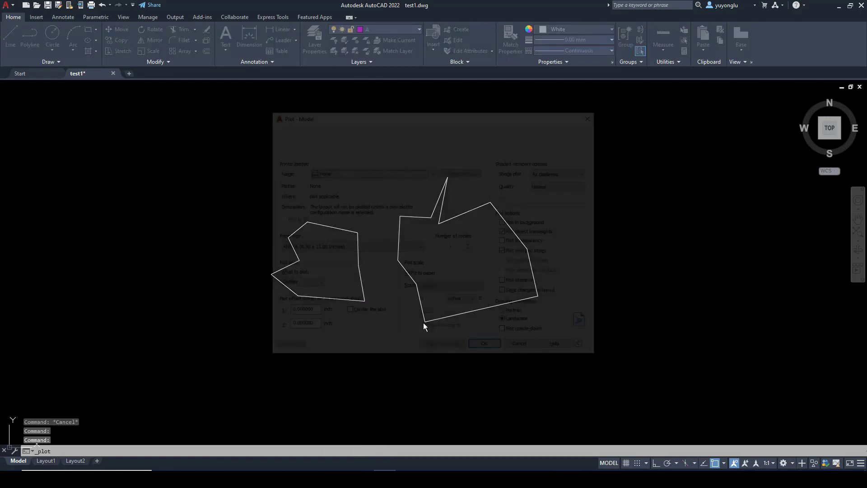
{"action": "left_click", "coordinate": [382, 149]}
{"action": "left_click", "coordinate": [382, 159]}
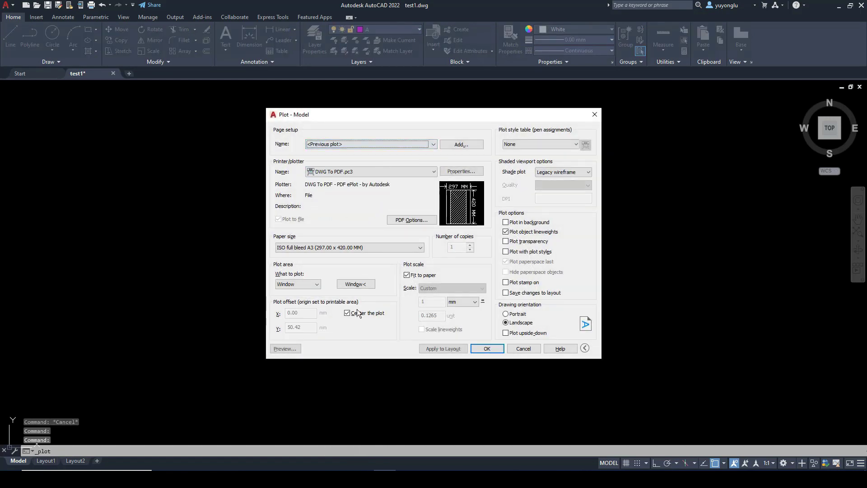
{"action": "left_click", "coordinate": [356, 286]}
{"action": "left_click", "coordinate": [186, 121]}
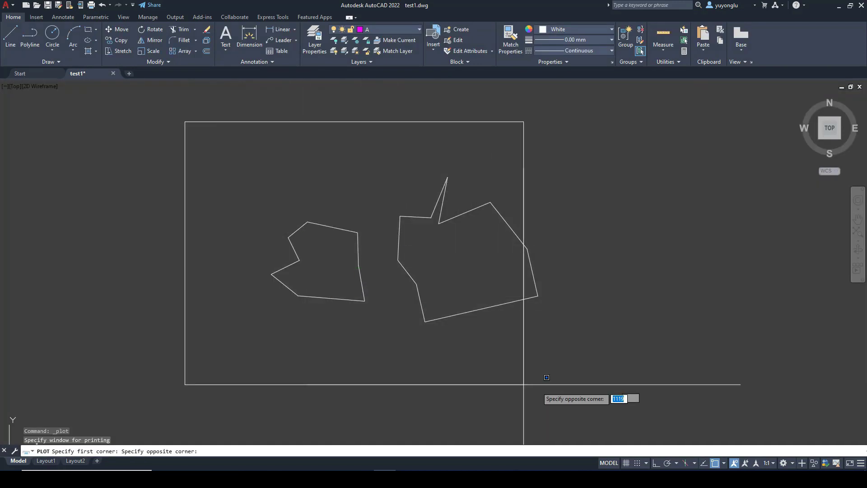
{"action": "left_click", "coordinate": [619, 389]}
{"action": "left_click", "coordinate": [284, 349]}
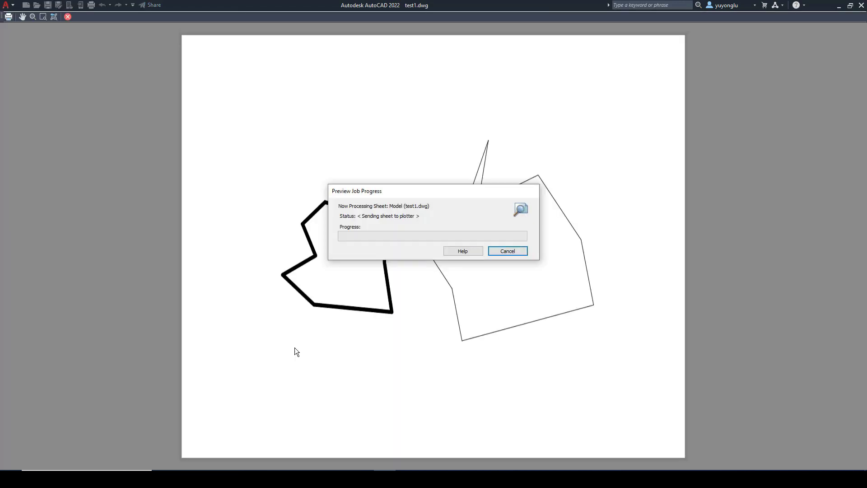
Step: Examine how thick both outlines appear in the plot preview, and close the plot without printing
{"action": "scroll", "coordinate": [389, 239], "scroll_direction": "up", "scroll_amount": 3}
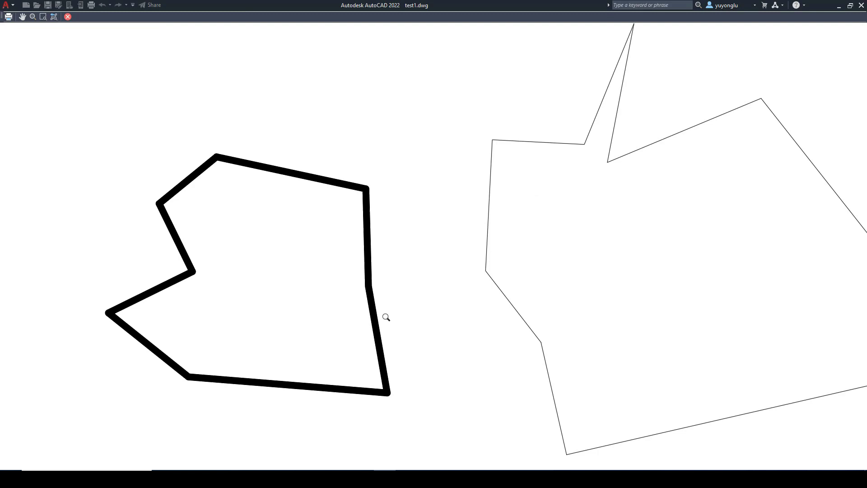
{"action": "scroll", "coordinate": [386, 317], "scroll_direction": "down", "scroll_amount": 5}
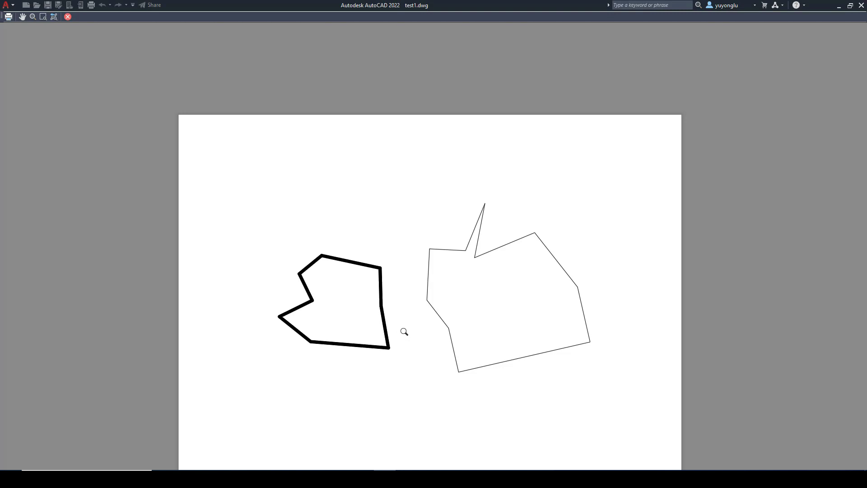
{"action": "key", "text": "Escape"}
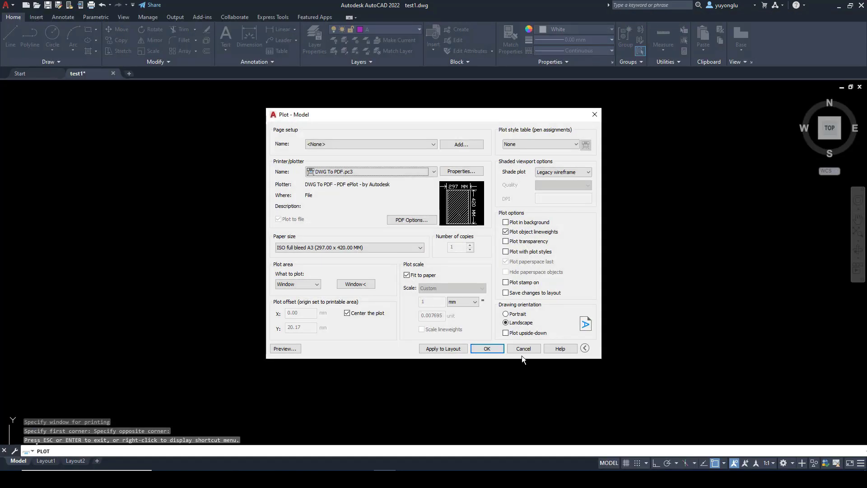
{"action": "left_click", "coordinate": [524, 349]}
Step: Select the line outline's two right-hand segments one at a time to check that they are separate objects, clearing each selection
{"action": "middle_click_drag", "start_coordinate": [380, 291], "coordinate": [352, 295]}
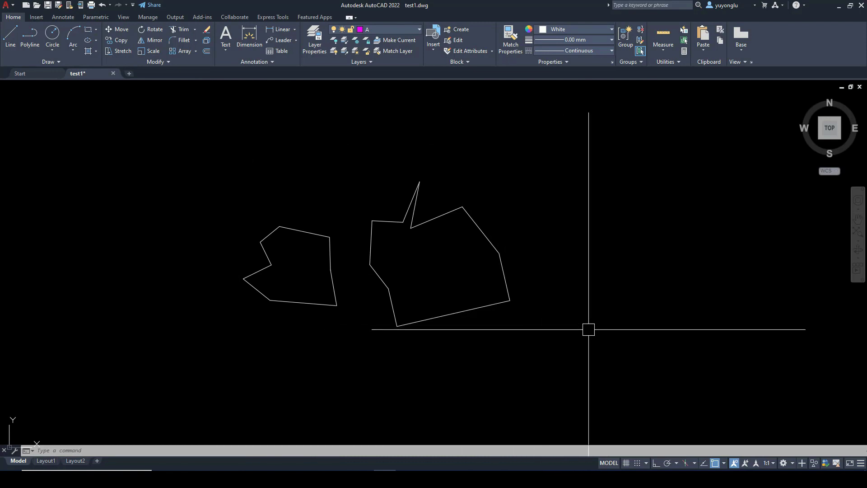
{"action": "left_click", "coordinate": [335, 296]}
{"action": "key", "text": "Escape"}
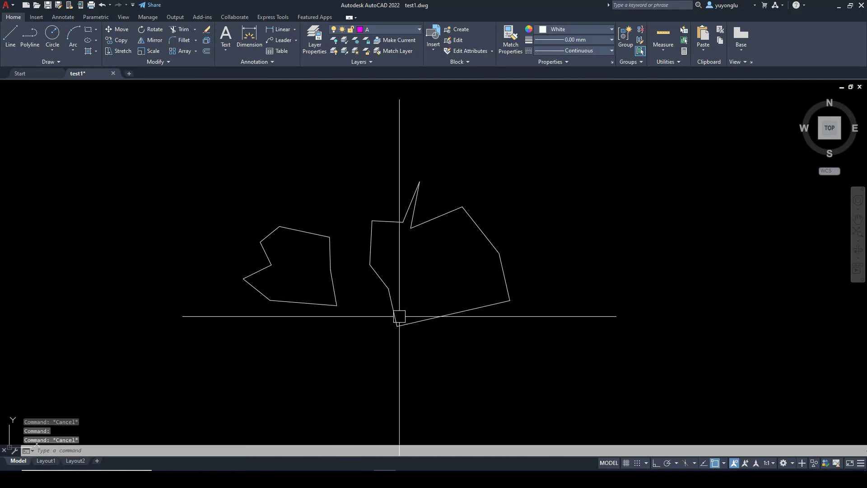
{"action": "left_click", "coordinate": [331, 258]}
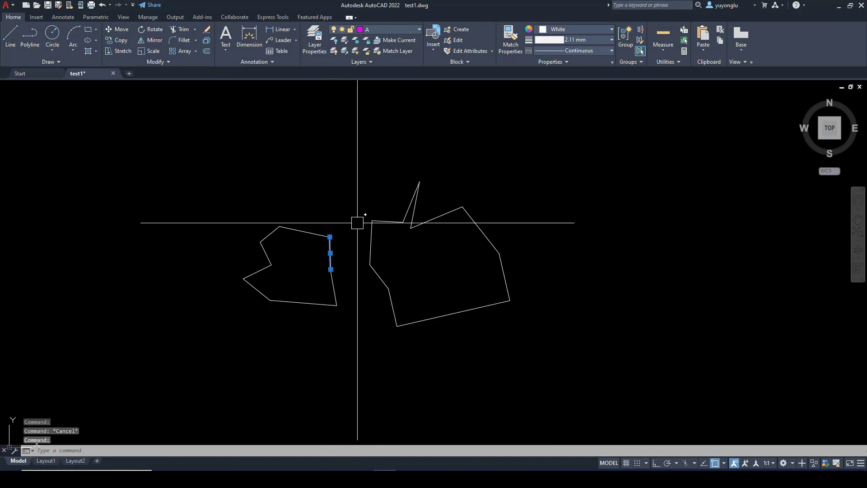
{"action": "key", "text": "Escape"}
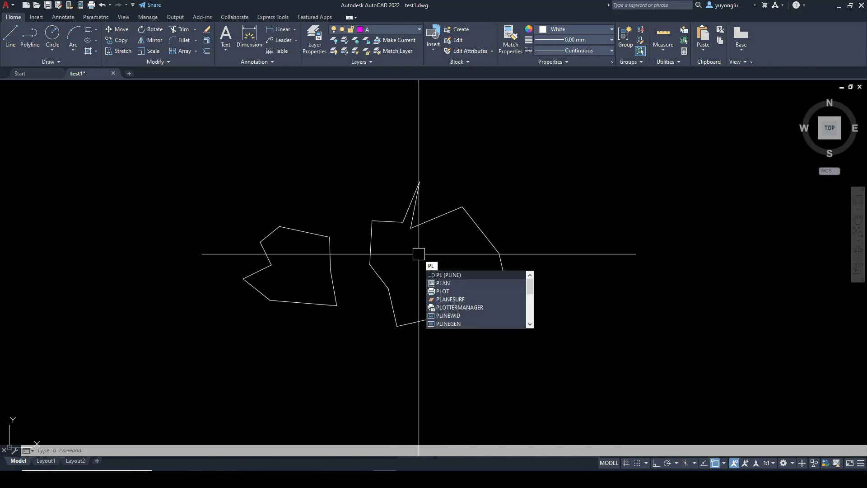
Step: Start a polyline above the line outline, with starting and ending widths of 0.5
{"action": "left_click", "coordinate": [456, 276]}
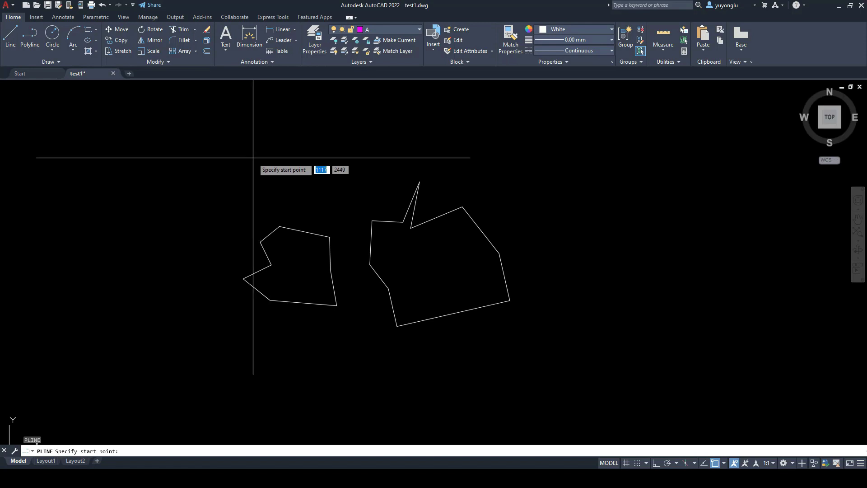
{"action": "left_click", "coordinate": [247, 145]}
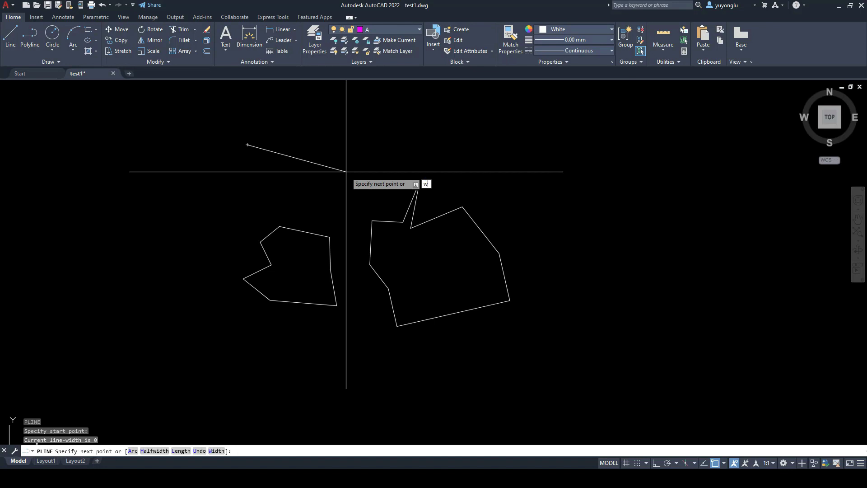
{"action": "key", "text": "Return"}
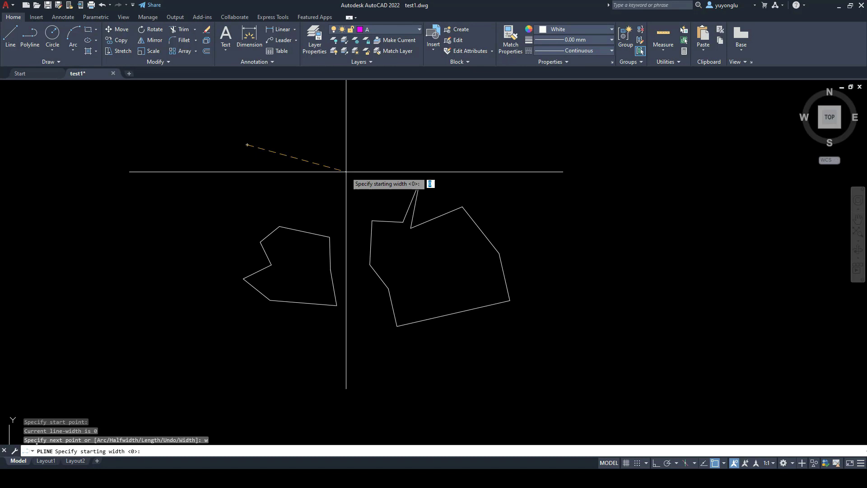
{"action": "scroll", "coordinate": [244, 149], "scroll_direction": "up", "scroll_amount": 4}
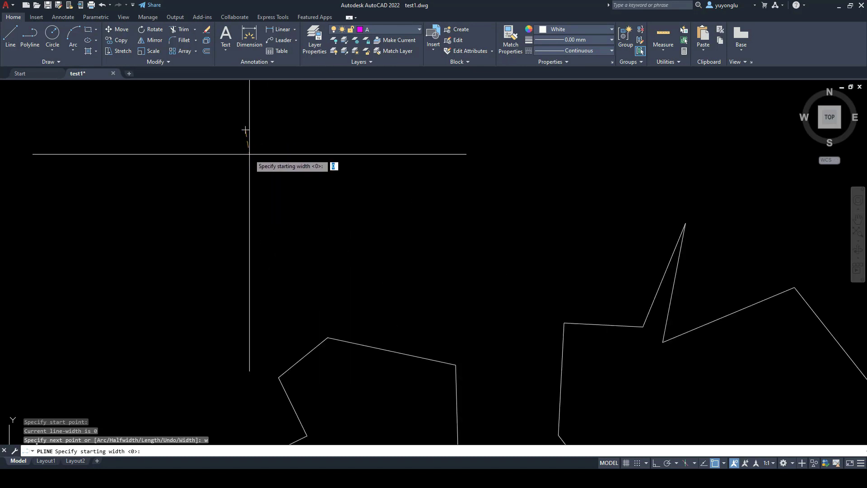
{"action": "scroll", "coordinate": [355, 183], "scroll_direction": "down", "scroll_amount": 4}
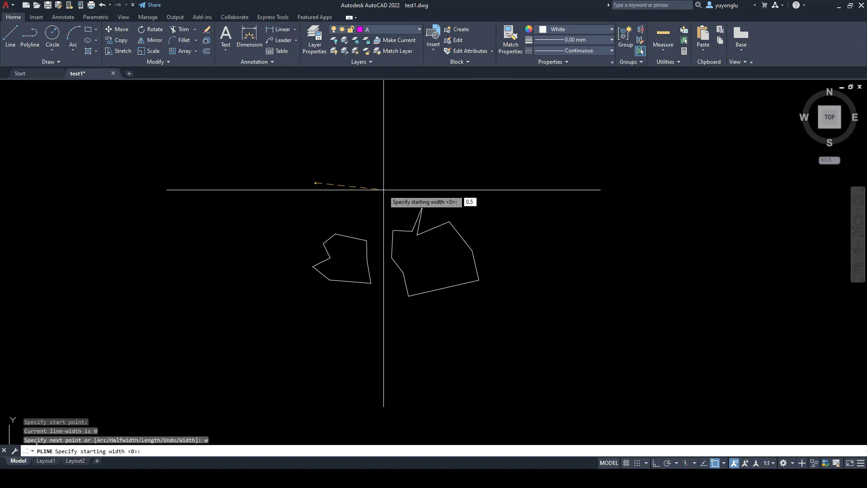
{"action": "key", "text": "Return"}
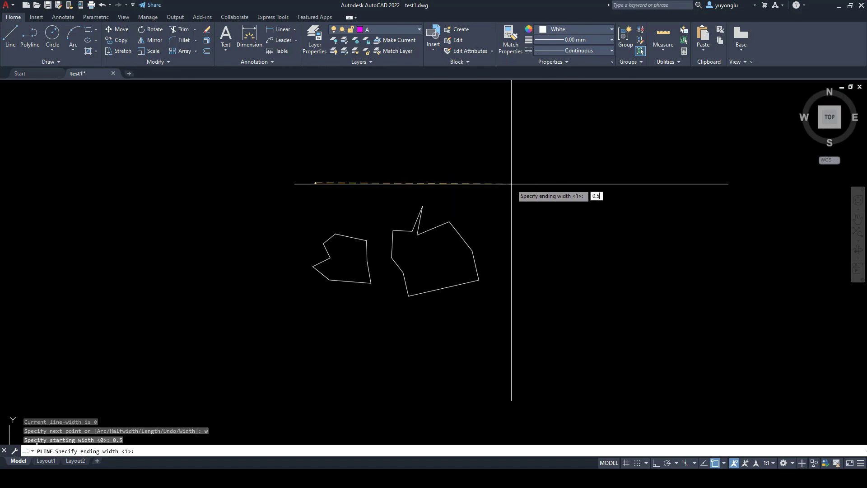
{"action": "key", "text": "Return"}
Step: Draw the wide polyline as a closed six-sided outline surrounding both existing outlines, ending at its start point
{"action": "scroll", "coordinate": [452, 174], "scroll_direction": "down", "scroll_amount": 4}
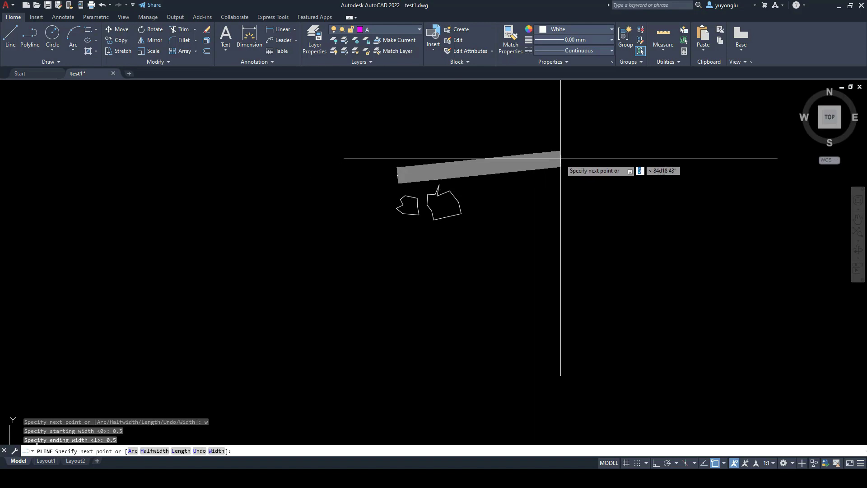
{"action": "middle_click_drag", "start_coordinate": [465, 143], "coordinate": [464, 179]}
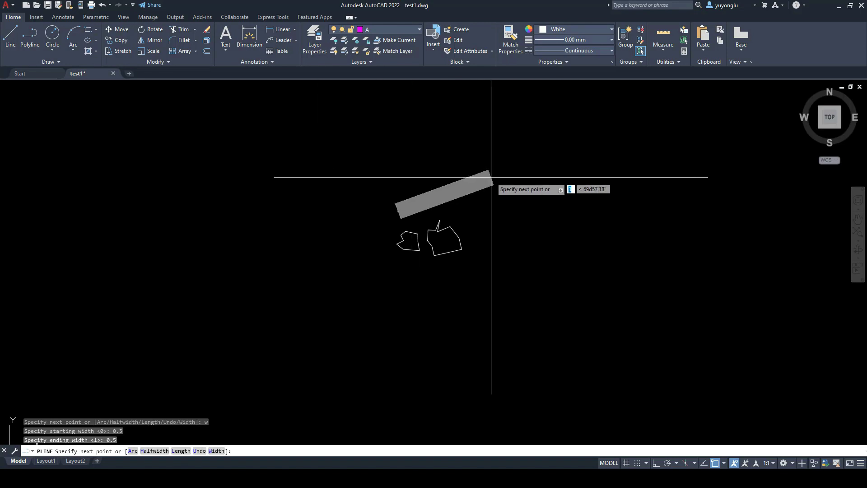
{"action": "left_click", "coordinate": [604, 185]}
{"action": "left_click", "coordinate": [703, 279]}
{"action": "left_click", "coordinate": [575, 388]}
{"action": "left_click", "coordinate": [299, 367]}
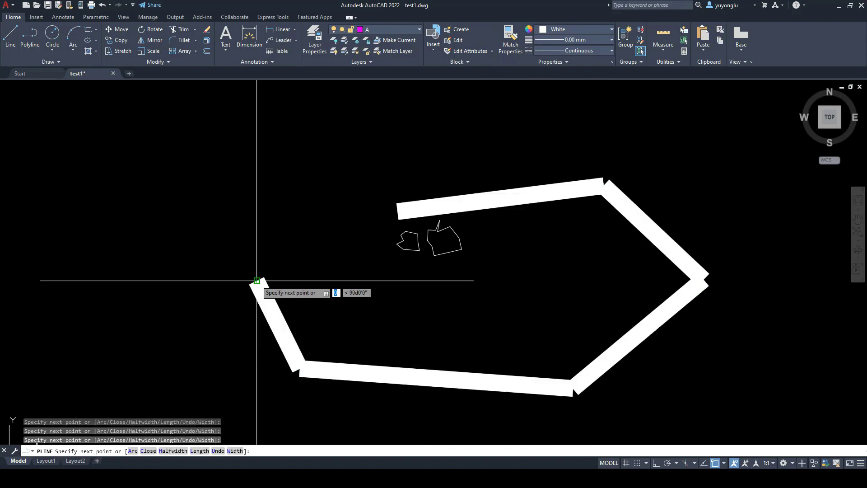
{"action": "left_click", "coordinate": [257, 281]}
{"action": "left_click", "coordinate": [397, 210]}
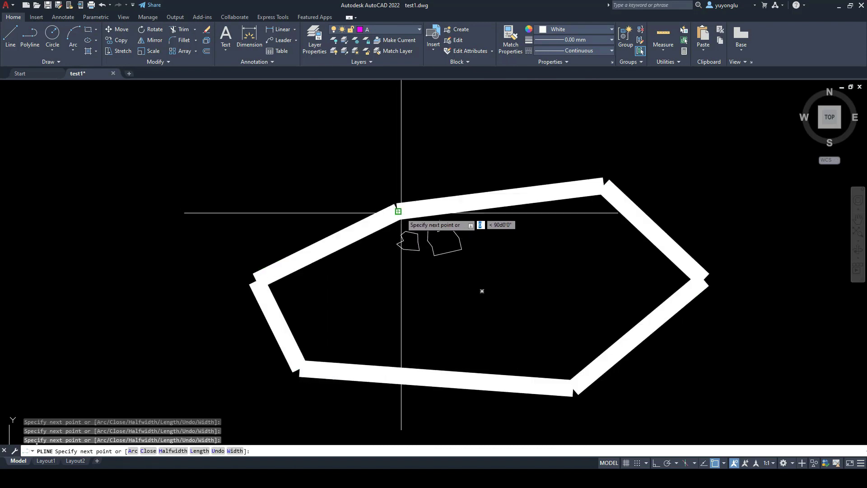
Step: Finish the wide six-sided polyline and compare its thickness with the two small outlines inside it
{"action": "key", "text": "Return"}
{"action": "scroll", "coordinate": [451, 266], "scroll_direction": "down", "scroll_amount": 2}
{"action": "middle_click_drag", "start_coordinate": [468, 286], "coordinate": [427, 273]}
{"action": "scroll", "coordinate": [426, 266], "scroll_direction": "up", "scroll_amount": 4}
{"action": "scroll", "coordinate": [432, 269], "scroll_direction": "down", "scroll_amount": 4}
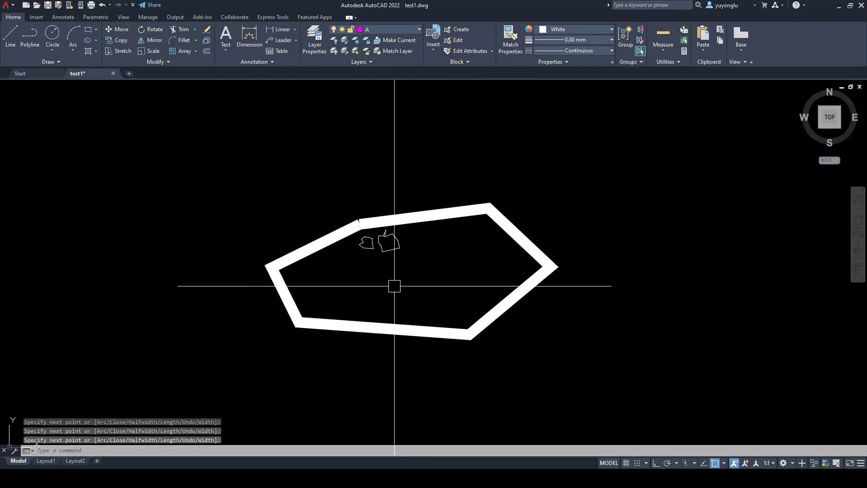
{"action": "scroll", "coordinate": [424, 273], "scroll_direction": "up", "scroll_amount": 2}
{"action": "scroll", "coordinate": [480, 312], "scroll_direction": "down", "scroll_amount": 2}
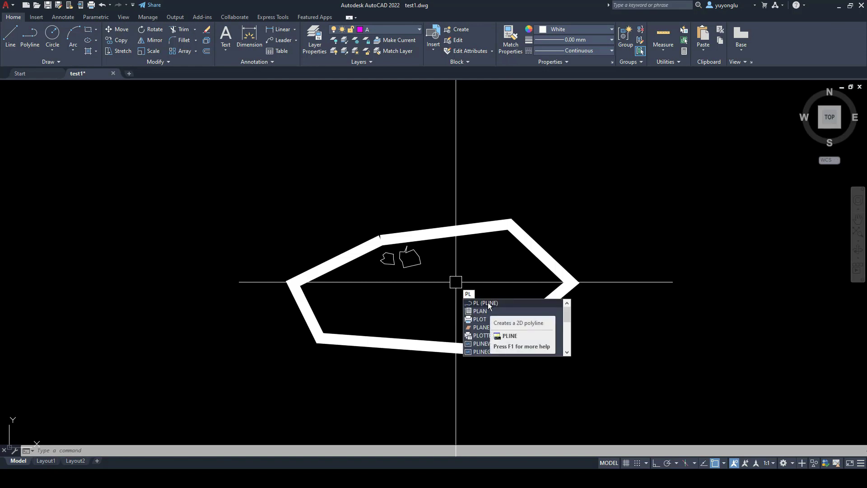
Step: Start another polyline above and left of the wide outline, with starting and ending widths of 1
{"action": "key", "text": "Escape"}
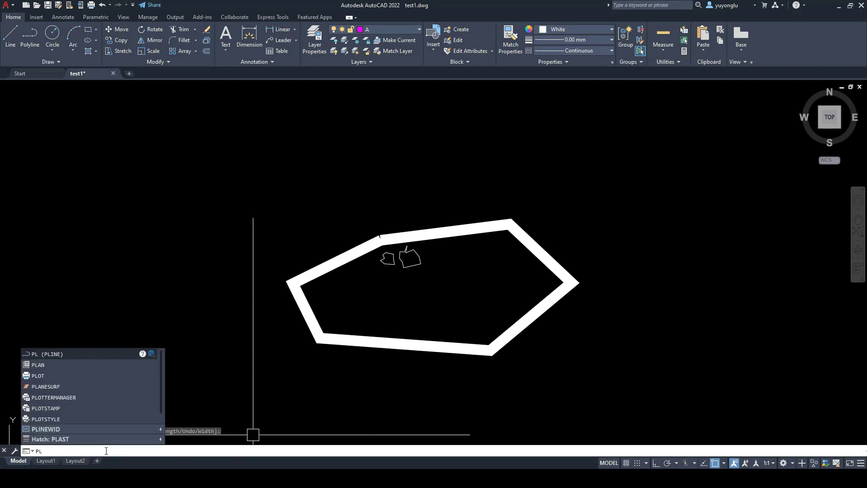
{"action": "key", "text": "Return"}
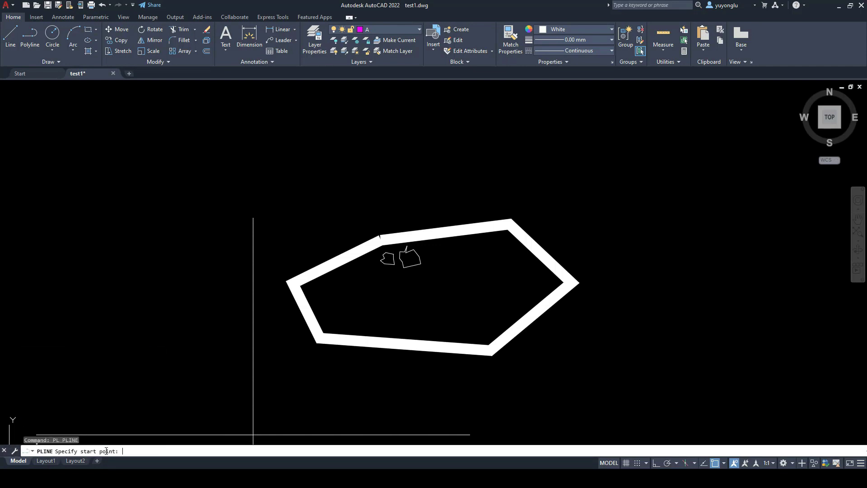
{"action": "left_click", "coordinate": [197, 146]}
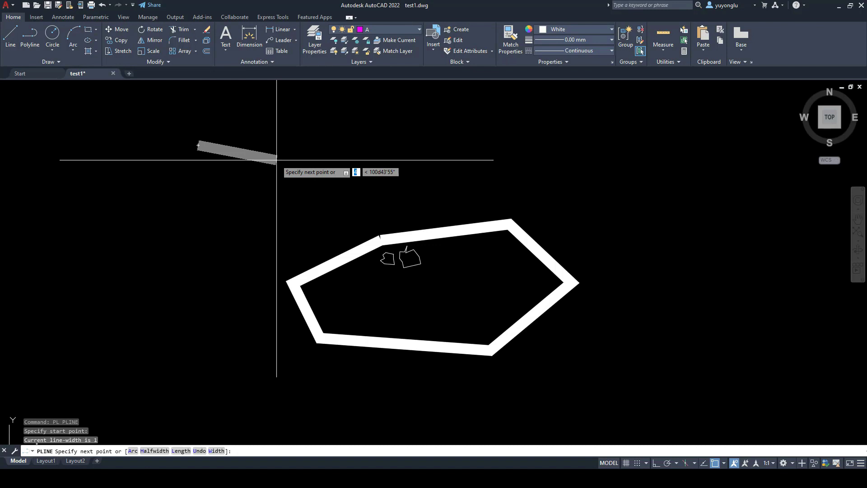
{"action": "scroll", "coordinate": [372, 246], "scroll_direction": "up", "scroll_amount": 1}
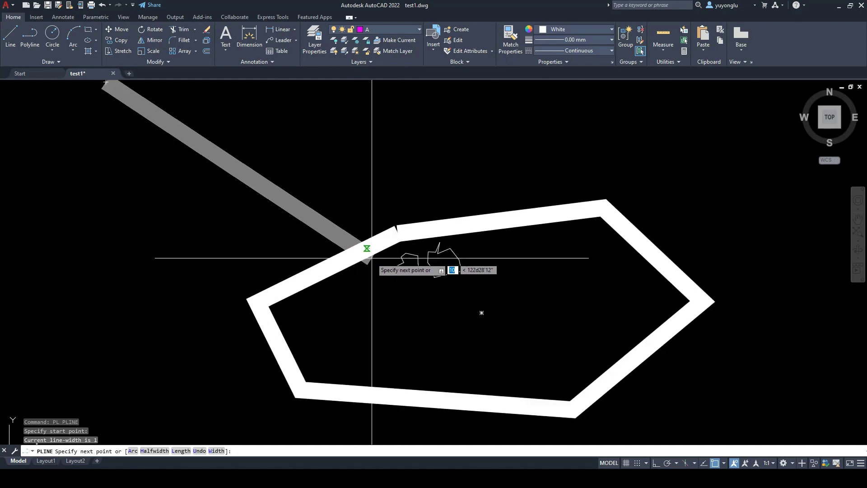
{"action": "scroll", "coordinate": [368, 251], "scroll_direction": "down", "scroll_amount": 1}
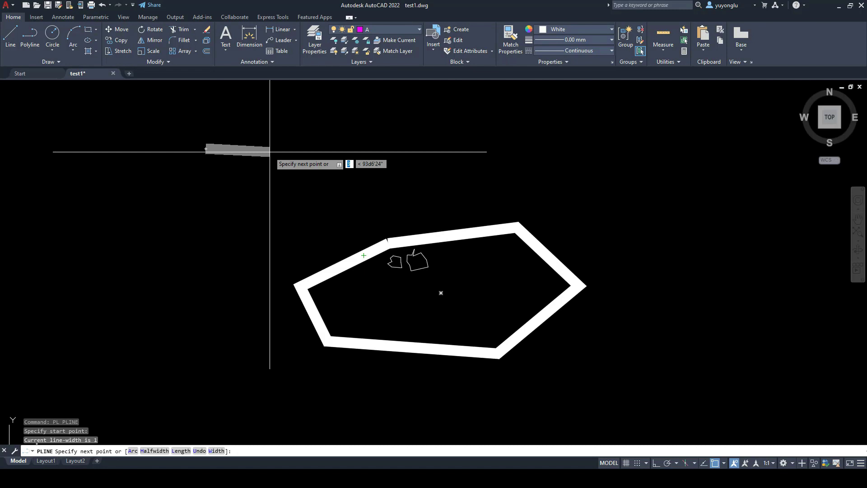
{"action": "type", "text": "w"}
{"action": "key", "text": "Return"}
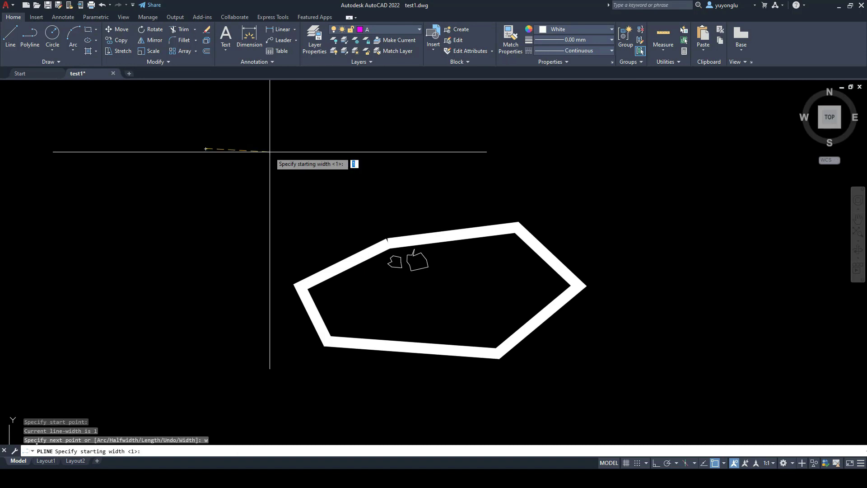
{"action": "type", "text": "1"}
{"action": "key", "text": "Return"}
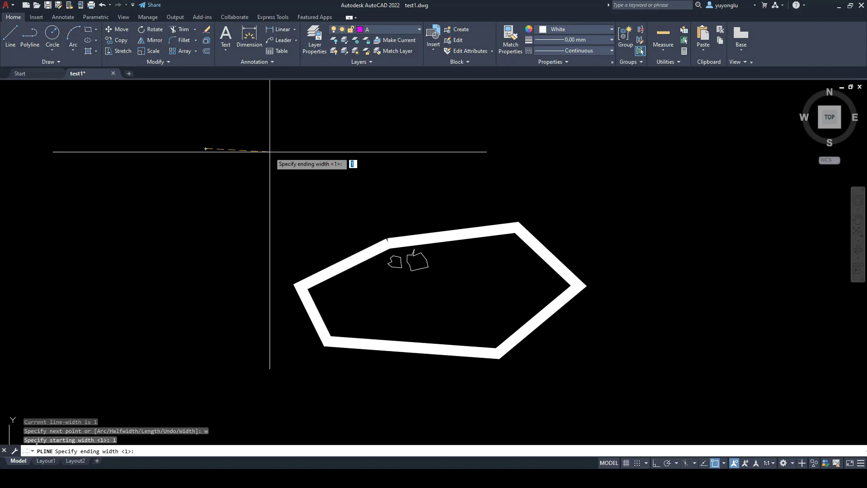
{"action": "type", "text": "1"}
{"action": "key", "text": "Return"}
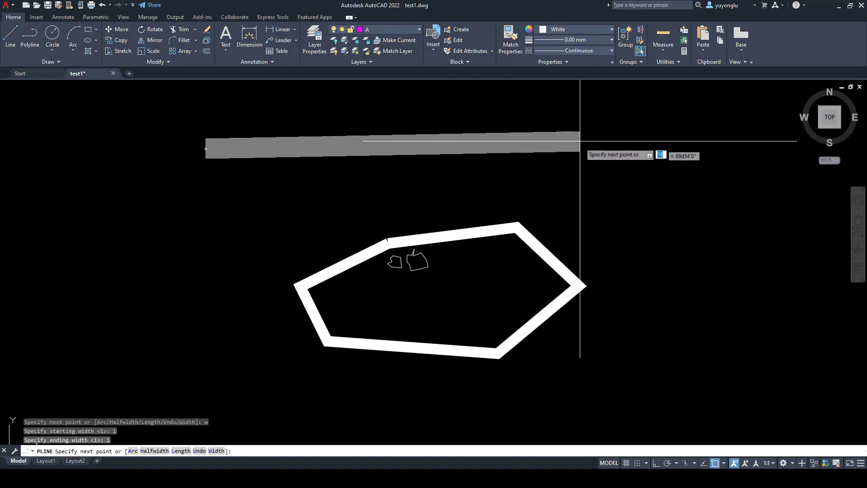
Step: Draw the new polyline as a closed six-sided outline surrounding all existing outlines, ending at its start point
{"action": "left_click", "coordinate": [546, 129]}
{"action": "left_click", "coordinate": [791, 302]}
{"action": "middle_click_drag", "start_coordinate": [703, 359], "coordinate": [713, 232]}
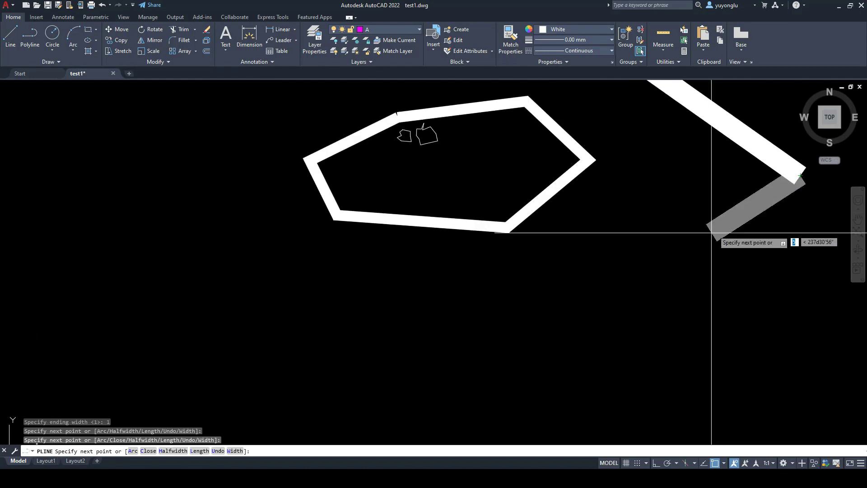
{"action": "left_click", "coordinate": [637, 300]}
{"action": "middle_click_drag", "start_coordinate": [313, 269], "coordinate": [366, 442]}
{"action": "middle_click_drag", "start_coordinate": [296, 400], "coordinate": [312, 330]}
{"action": "left_click", "coordinate": [272, 364]}
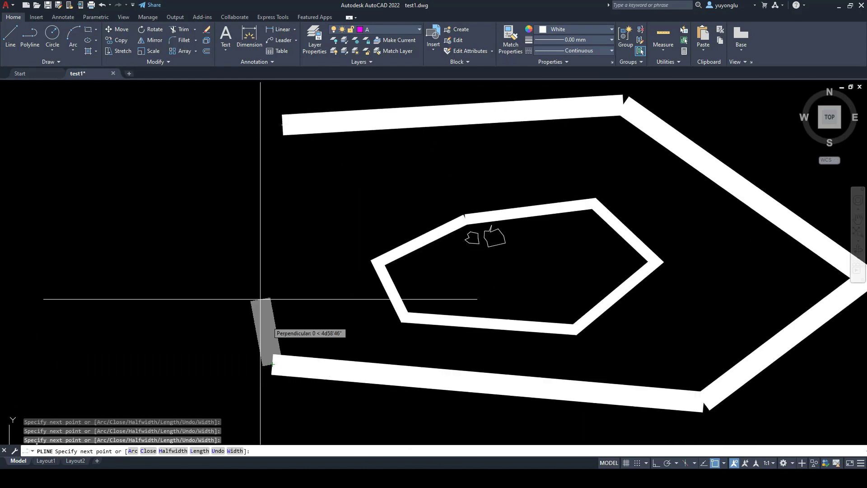
{"action": "left_click", "coordinate": [197, 197]}
{"action": "left_click", "coordinate": [281, 121]}
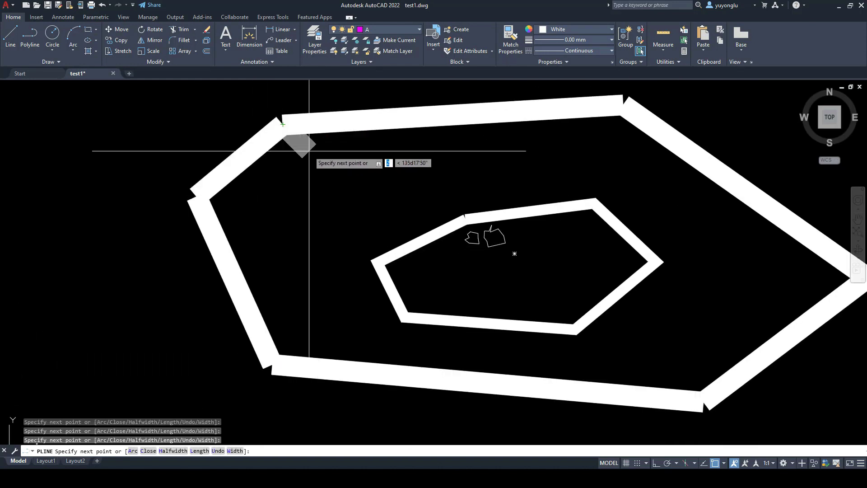
{"action": "key", "text": "Return"}
{"action": "scroll", "coordinate": [313, 176], "scroll_direction": "down", "scroll_amount": 2}
{"action": "middle_click_drag", "start_coordinate": [318, 188], "coordinate": [312, 232]}
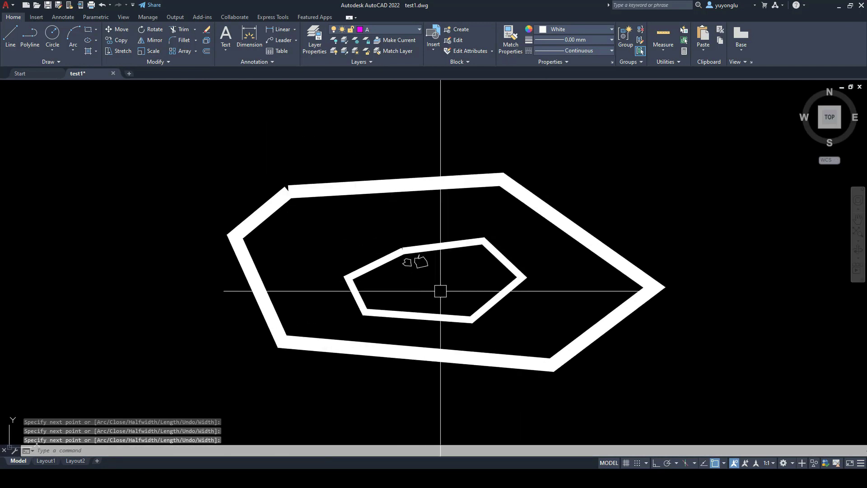
Step: Preview a plot with the previous plot settings and a window around all outlines, examine their thicknesses, and close the plot without printing
{"action": "mouse_move", "coordinate": [441, 290]}
{"action": "middle_mouse_down"}
{"action": "mouse_move", "coordinate": [413, 255]}
{"action": "mouse_move", "coordinate": [377, 271]}
{"action": "mouse_move", "coordinate": [393, 286]}
{"action": "middle_mouse_up"}
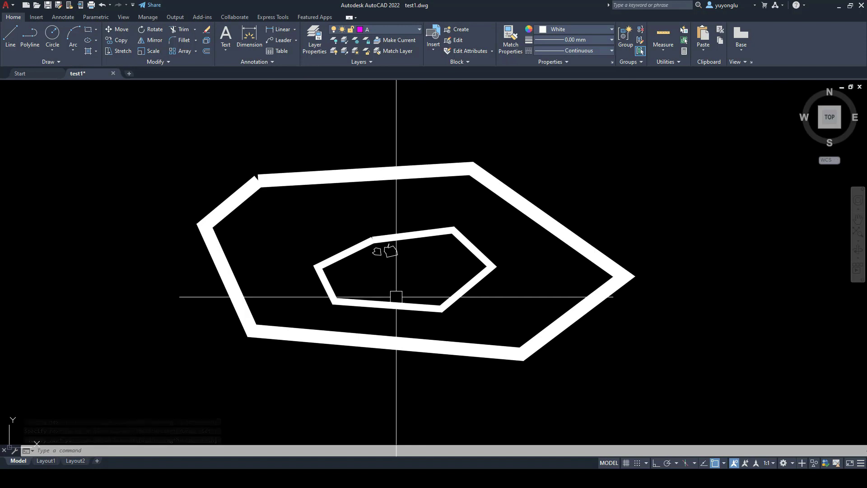
{"action": "middle_click_drag", "start_coordinate": [398, 289], "coordinate": [401, 301]}
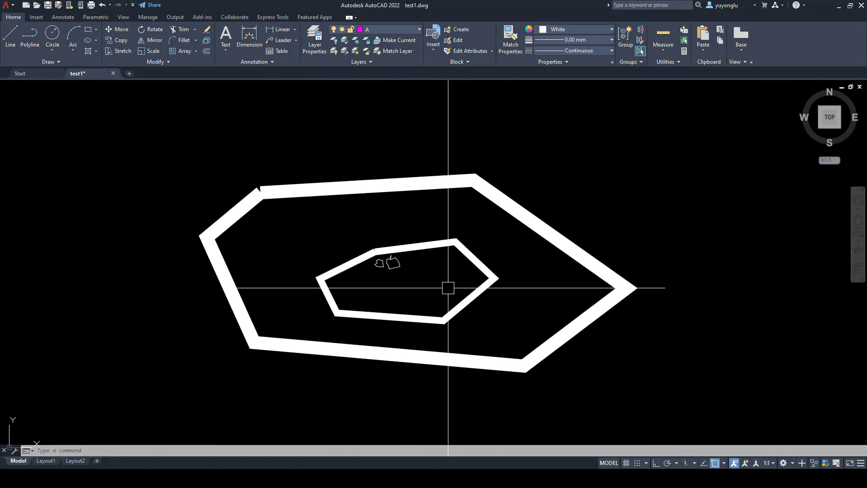
{"action": "scroll", "coordinate": [450, 263], "scroll_direction": "down", "scroll_amount": 2}
{"action": "scroll", "coordinate": [456, 271], "scroll_direction": "up", "scroll_amount": 2}
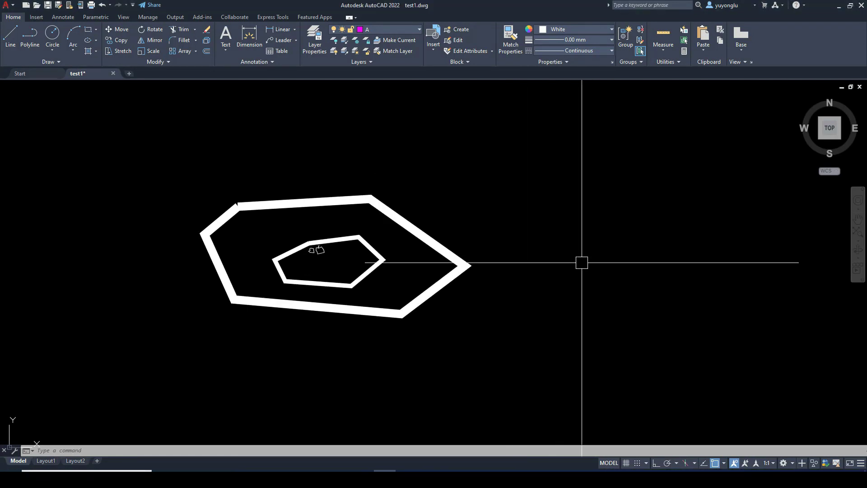
{"action": "key", "text": "ctrl+p"}
{"action": "left_click", "coordinate": [350, 144]}
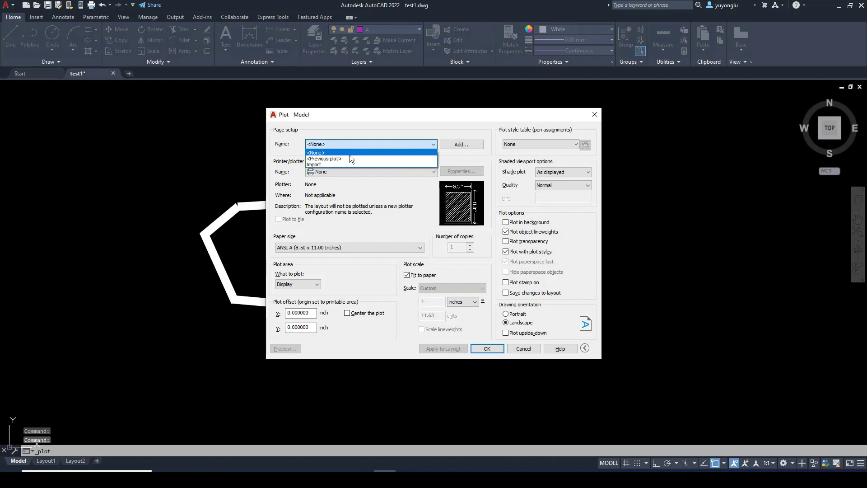
{"action": "left_click", "coordinate": [351, 159]}
{"action": "left_click", "coordinate": [349, 286]}
{"action": "left_click", "coordinate": [151, 136]}
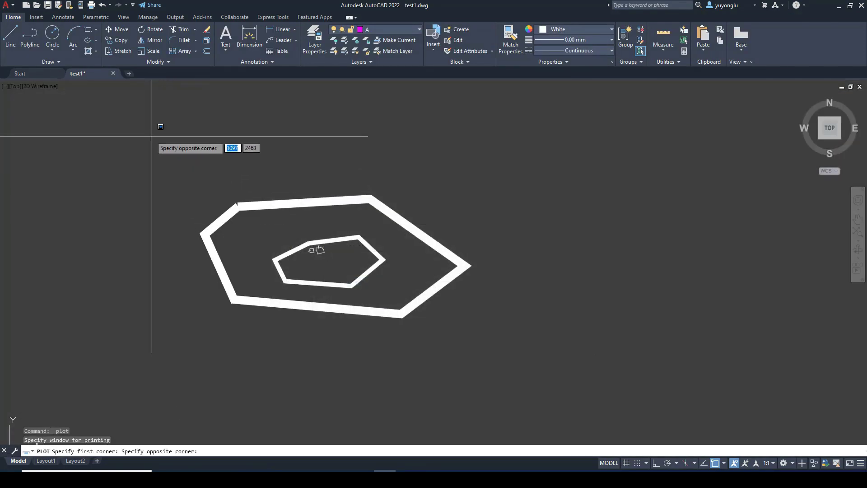
{"action": "left_click", "coordinate": [528, 378]}
{"action": "left_click", "coordinate": [284, 349]}
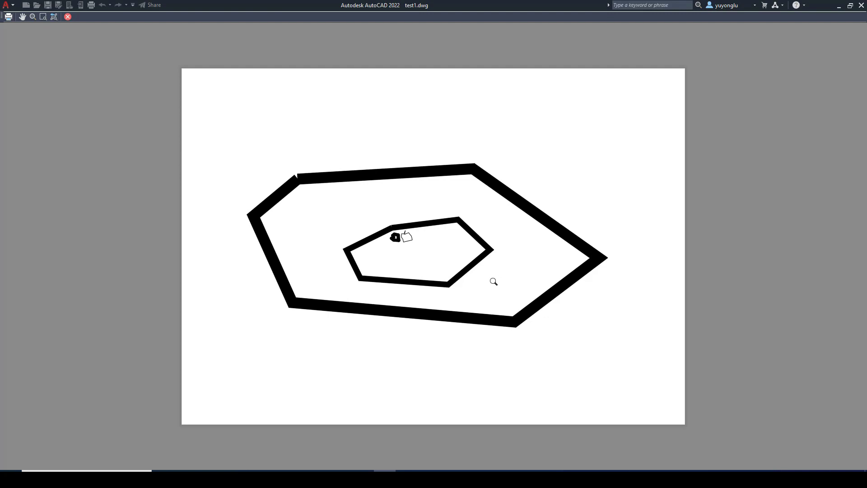
{"action": "key", "text": "Escape"}
{"action": "left_click", "coordinate": [518, 350]}
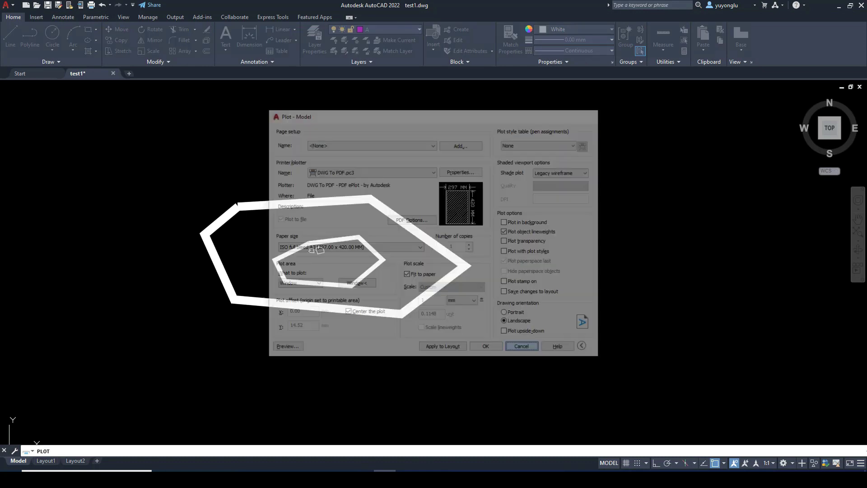
Step: Start a polyline above and right of the largest outline, with starting and ending widths of 0
{"action": "scroll", "coordinate": [364, 277], "scroll_direction": "up", "scroll_amount": 2}
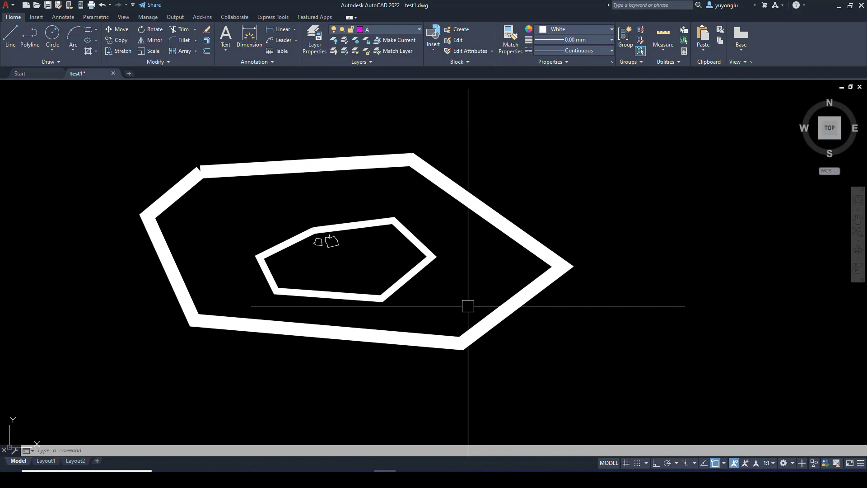
{"action": "type", "text": "PL"}
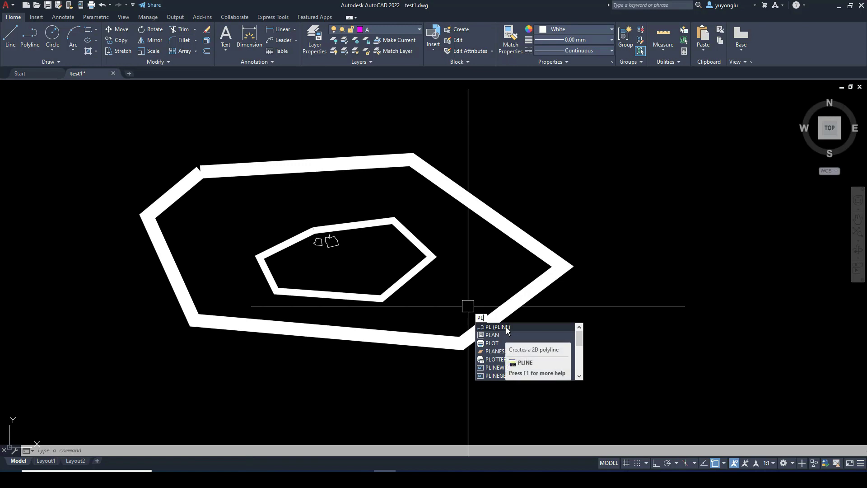
{"action": "left_click", "coordinate": [506, 327]}
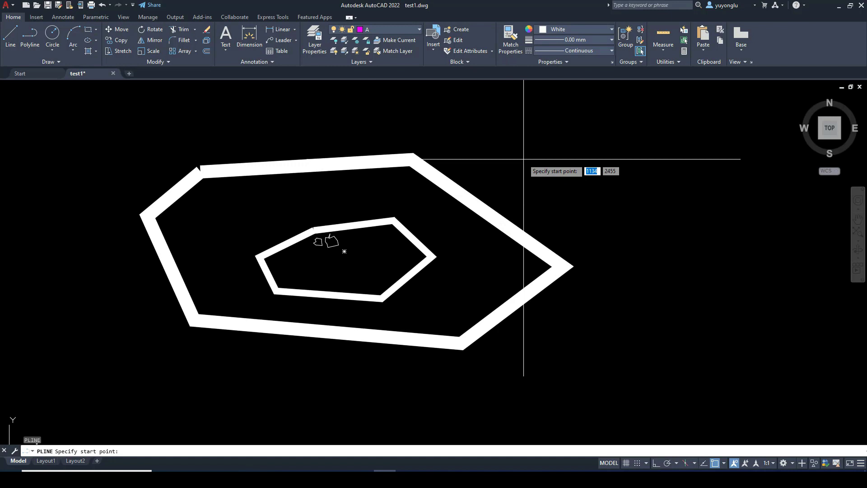
{"action": "left_click", "coordinate": [524, 159]}
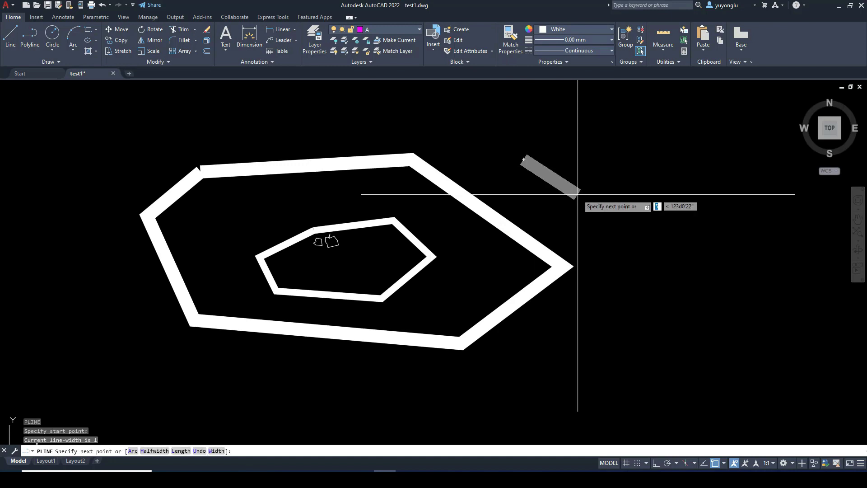
{"action": "type", "text": "w"}
{"action": "key", "text": "Return"}
{"action": "type", "text": "0"}
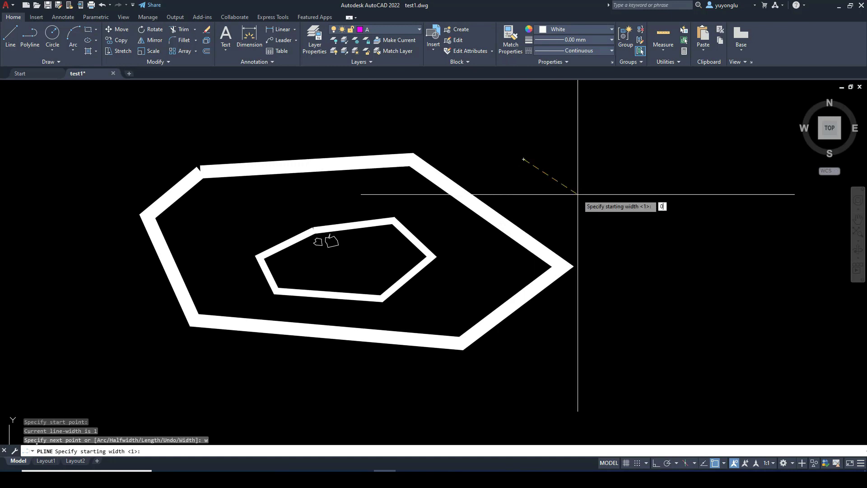
{"action": "key", "text": "Return"}
{"action": "type", "text": "0"}
{"action": "key", "text": "Return"}
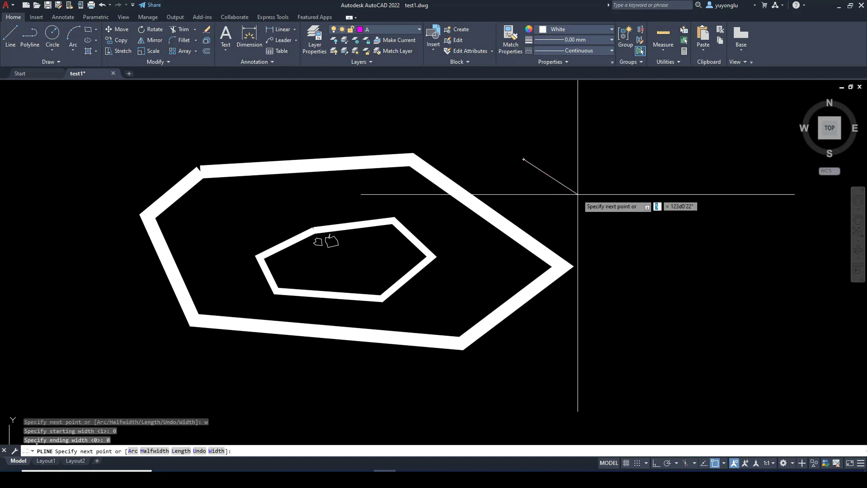
Step: Switch the polyline to arc segments and draw two connected arcs rising up and away to the right of the largest outline
{"action": "middle_click_drag", "start_coordinate": [527, 199], "coordinate": [390, 201]}
{"action": "scroll", "coordinate": [468, 180], "scroll_direction": "down", "scroll_amount": 4}
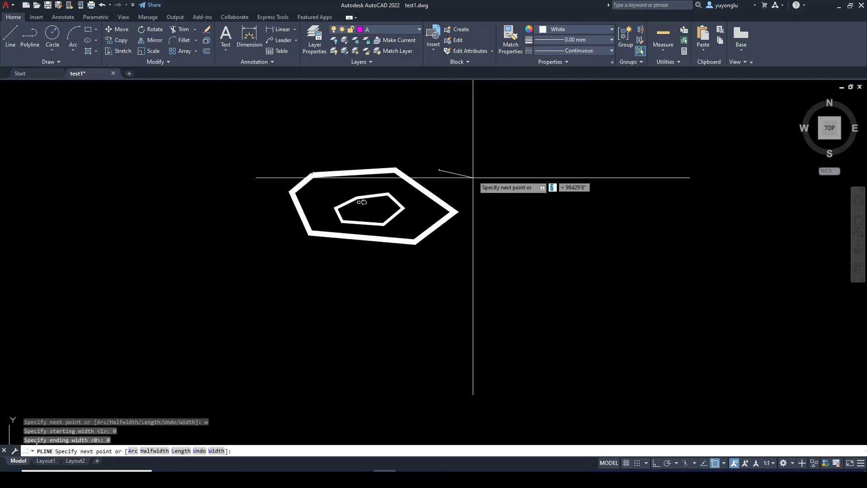
{"action": "scroll", "coordinate": [510, 162], "scroll_direction": "up", "scroll_amount": 2}
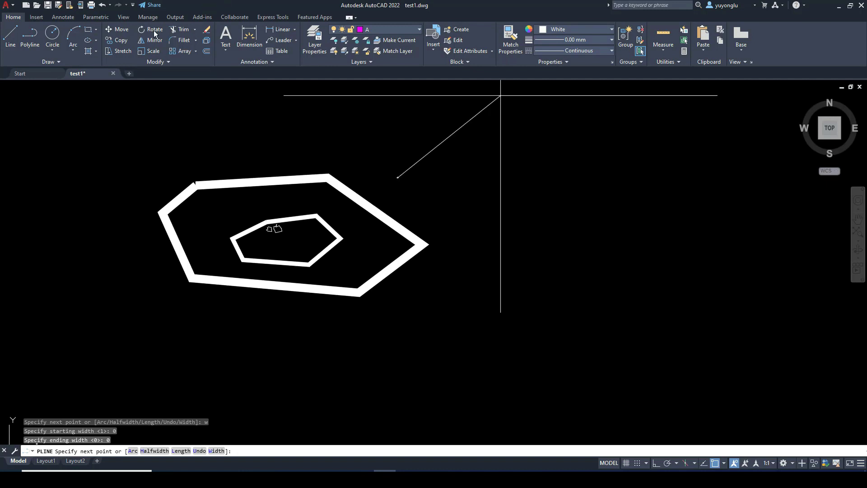
{"action": "mouse_move", "coordinate": [363, 185]}
{"action": "middle_mouse_down"}
{"action": "mouse_move", "coordinate": [367, 201]}
{"action": "mouse_move", "coordinate": [418, 222]}
{"action": "middle_mouse_up"}
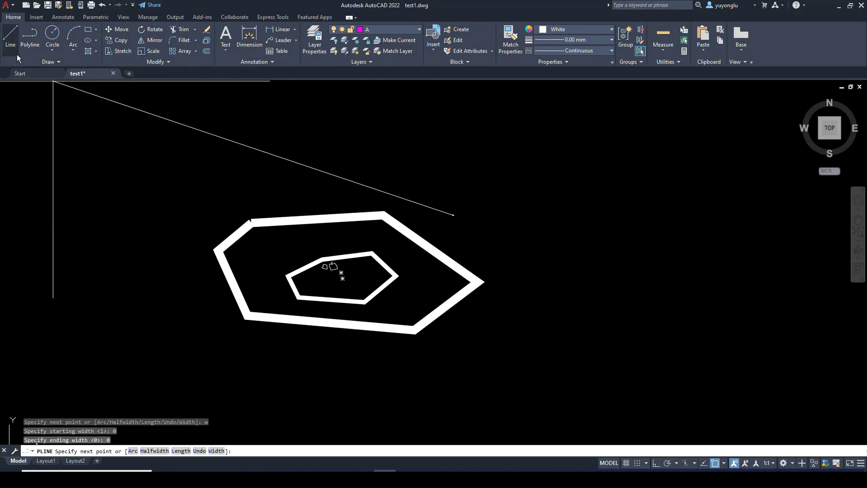
{"action": "middle_click_drag", "start_coordinate": [552, 229], "coordinate": [474, 236]}
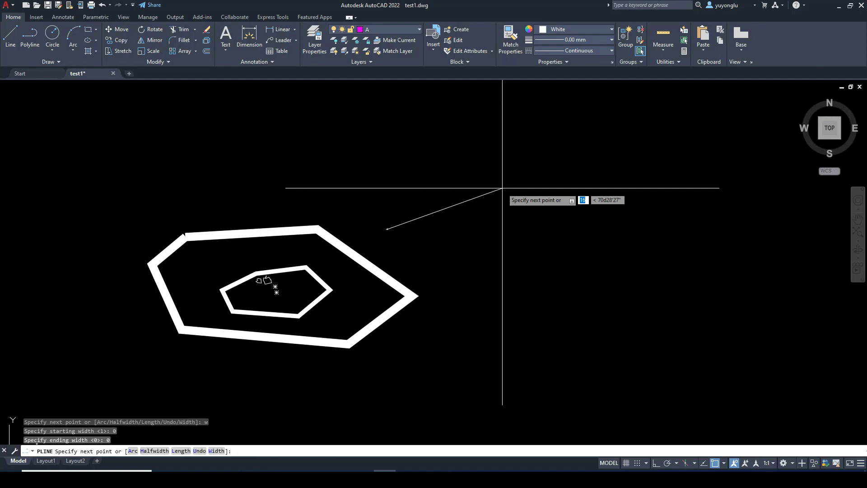
{"action": "type", "text": "a"}
{"action": "key", "text": "Return"}
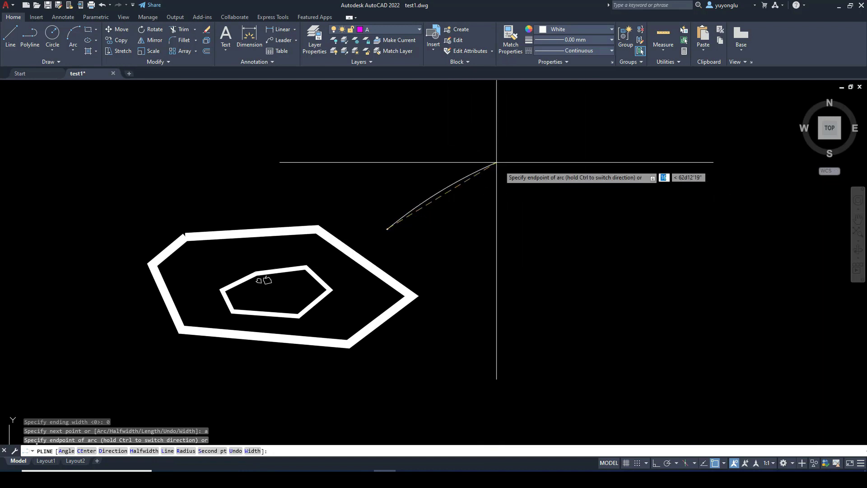
{"action": "middle_click_drag", "start_coordinate": [488, 216], "coordinate": [448, 229]}
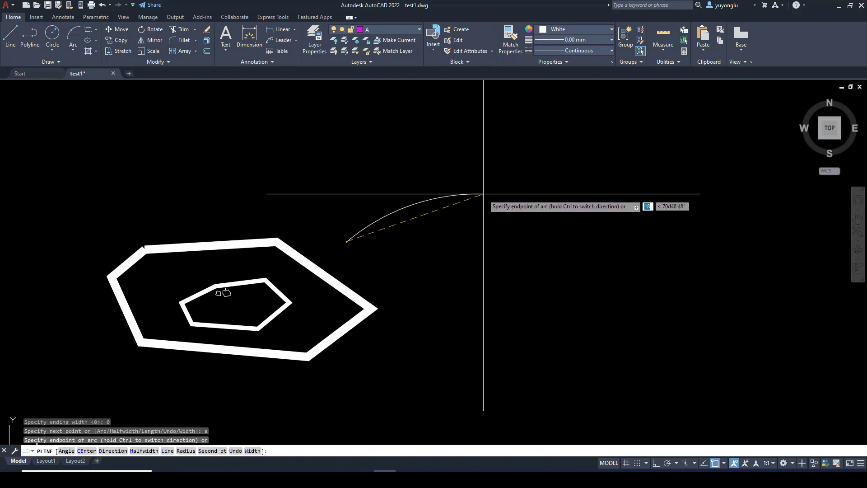
{"action": "middle_click_drag", "start_coordinate": [484, 196], "coordinate": [479, 240]}
{"action": "left_click", "coordinate": [485, 230]}
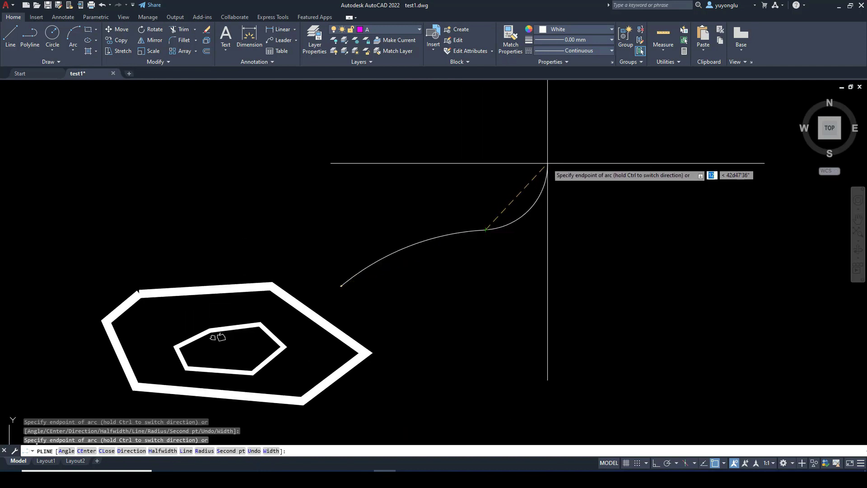
{"action": "middle_click_drag", "start_coordinate": [629, 175], "coordinate": [516, 191]}
{"action": "left_click", "coordinate": [630, 187]}
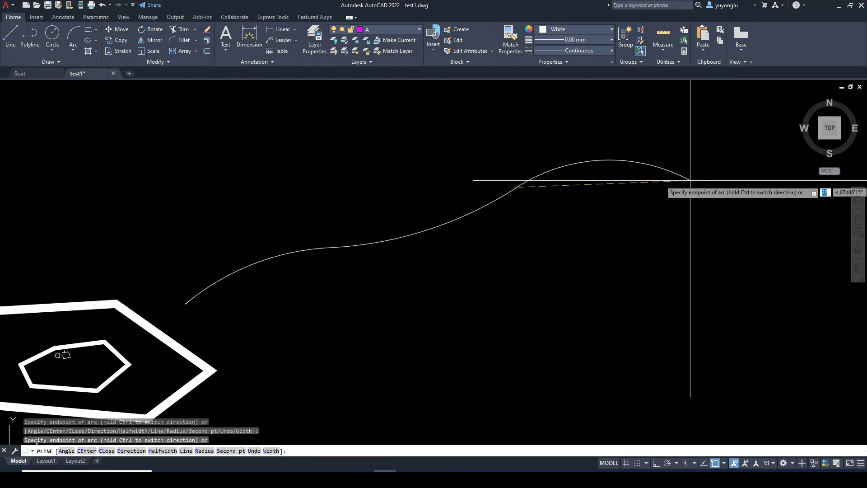
Step: Continue the connected arcs around and below to the polyline's start point, forming a closed pear-shaped outline, and end the polyline
{"action": "scroll", "coordinate": [696, 183], "scroll_direction": "down", "scroll_amount": 2}
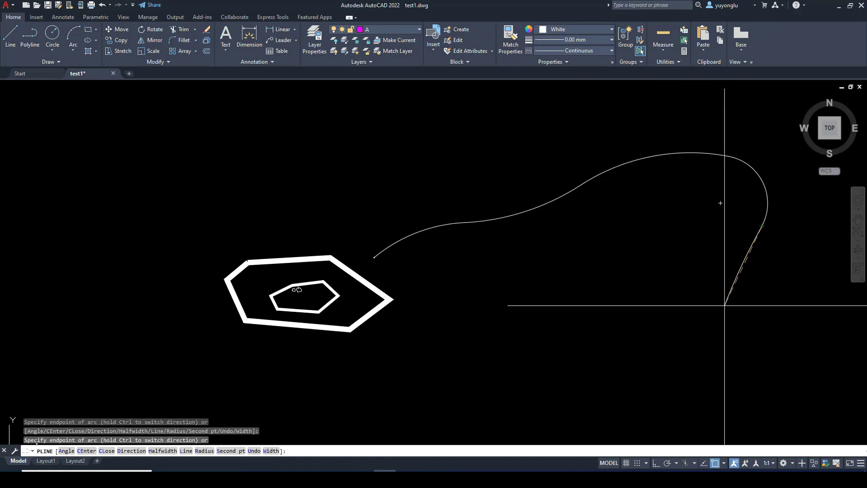
{"action": "left_click", "coordinate": [725, 306]}
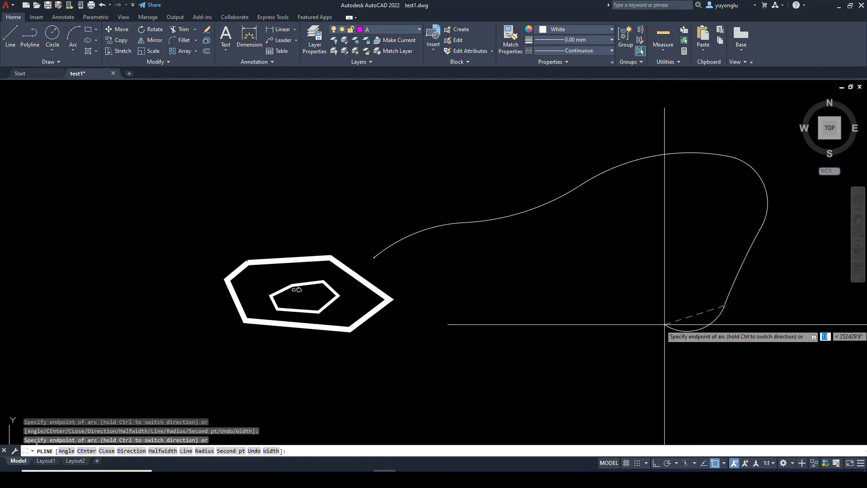
{"action": "left_click", "coordinate": [468, 323]}
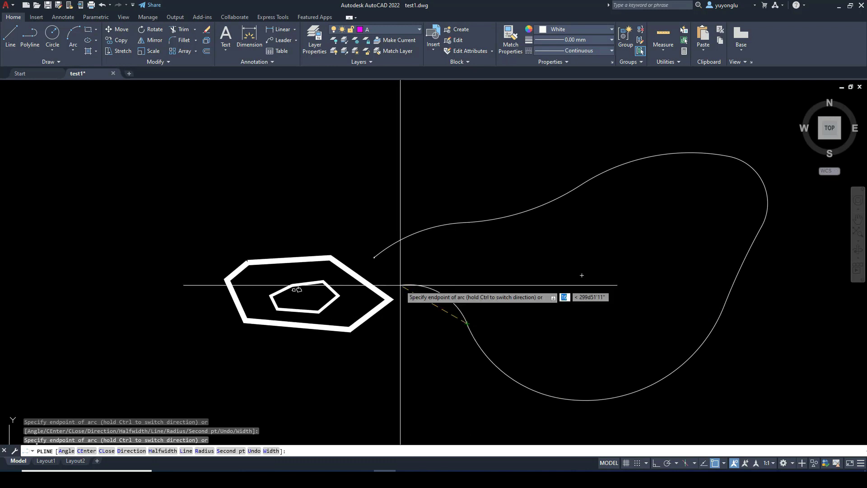
{"action": "left_click", "coordinate": [375, 257]}
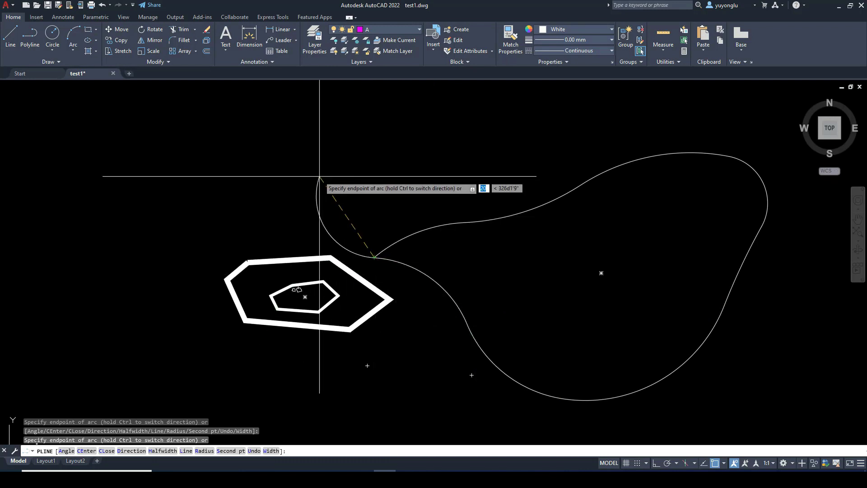
{"action": "key", "text": "Return"}
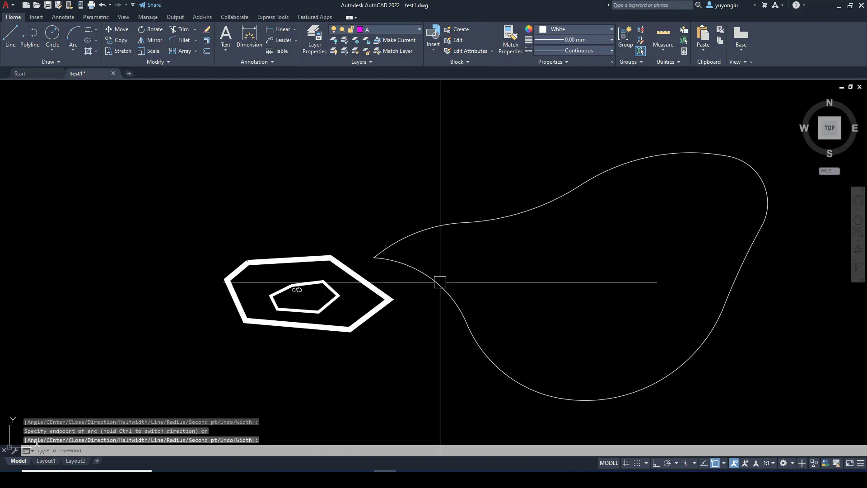
Step: Select the curved polyline at different segments to check whether its arcs form a single object, and clear the selection
{"action": "middle_click_drag", "start_coordinate": [442, 286], "coordinate": [400, 284]}
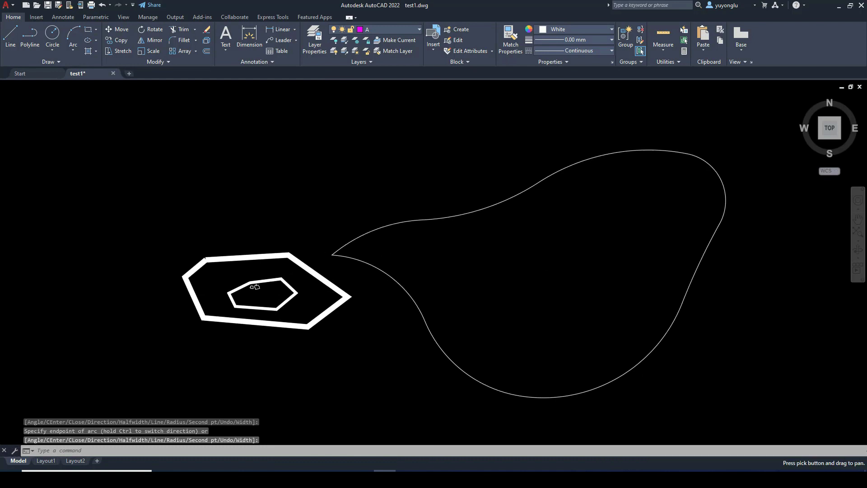
{"action": "key", "text": "Return"}
{"action": "left_click", "coordinate": [412, 291]}
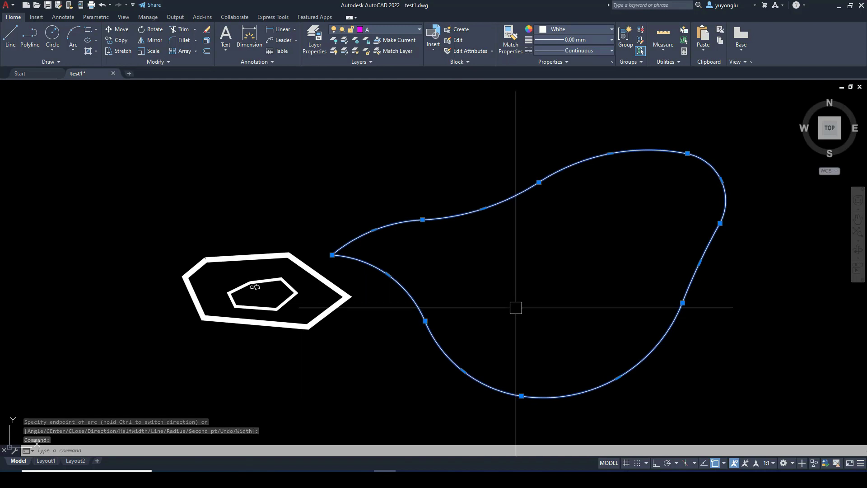
{"action": "middle_click_drag", "start_coordinate": [491, 300], "coordinate": [497, 292]}
{"action": "key", "text": "Escape"}
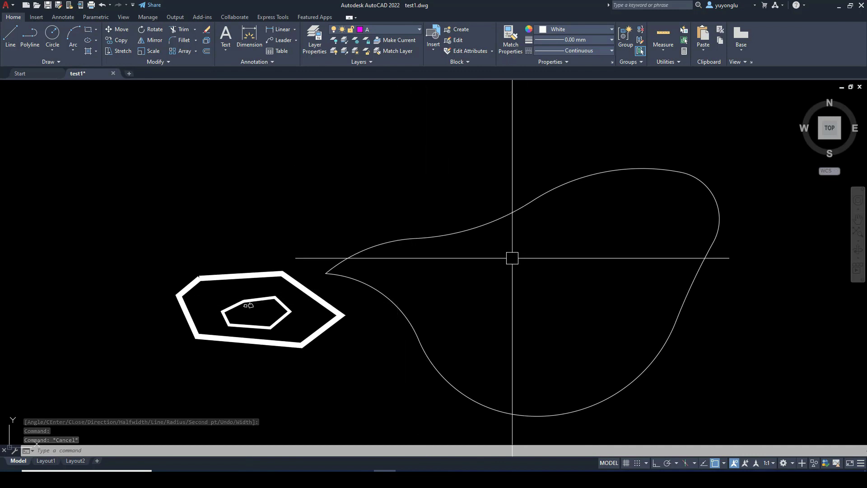
{"action": "left_click", "coordinate": [491, 228]}
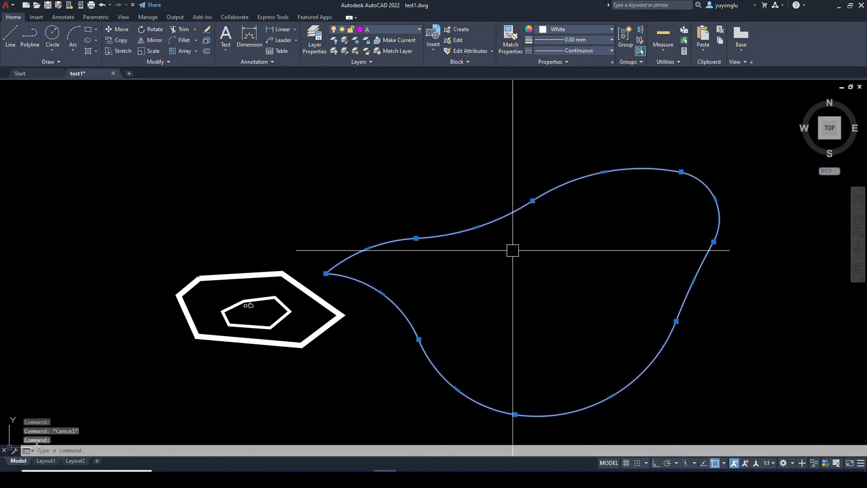
{"action": "key", "text": "Escape"}
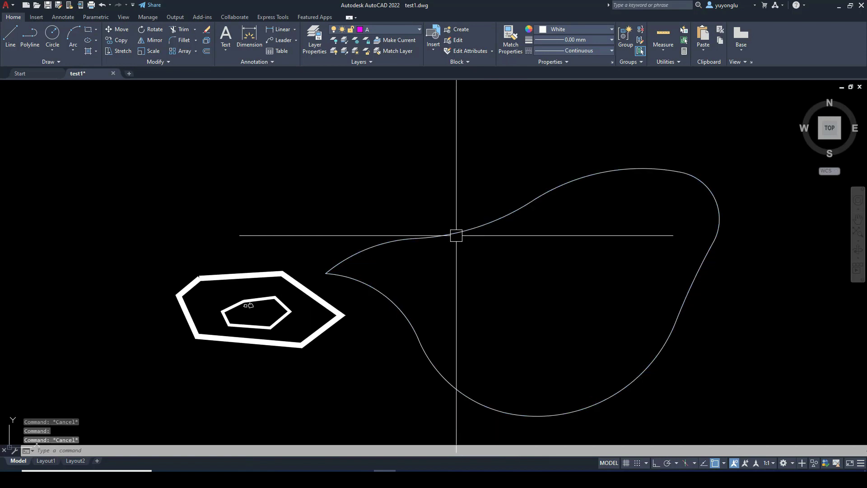
{"action": "scroll", "coordinate": [460, 240], "scroll_direction": "up", "scroll_amount": 2}
{"action": "scroll", "coordinate": [465, 244], "scroll_direction": "down", "scroll_amount": 2}
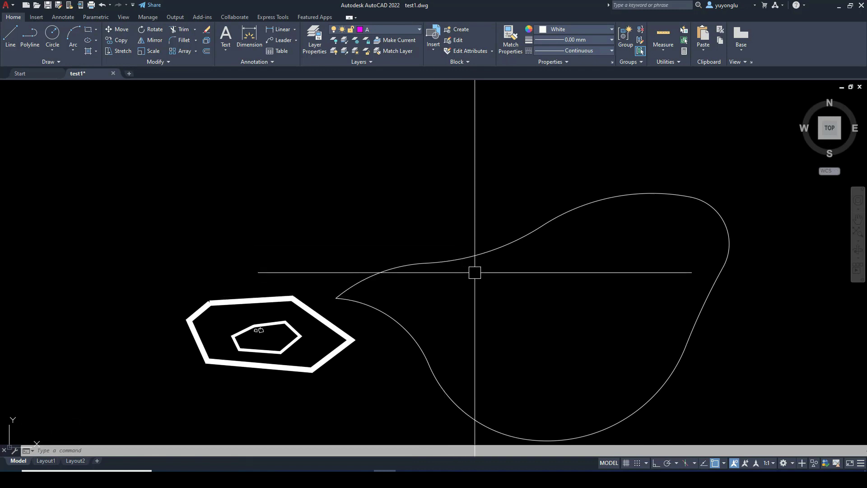
{"action": "middle_click_drag", "start_coordinate": [504, 299], "coordinate": [488, 306]}
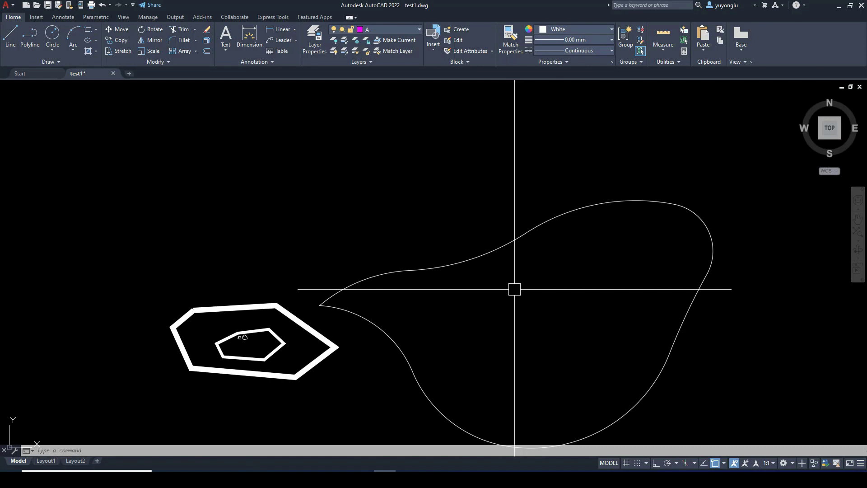
{"action": "scroll", "coordinate": [492, 277], "scroll_direction": "down", "scroll_amount": 2}
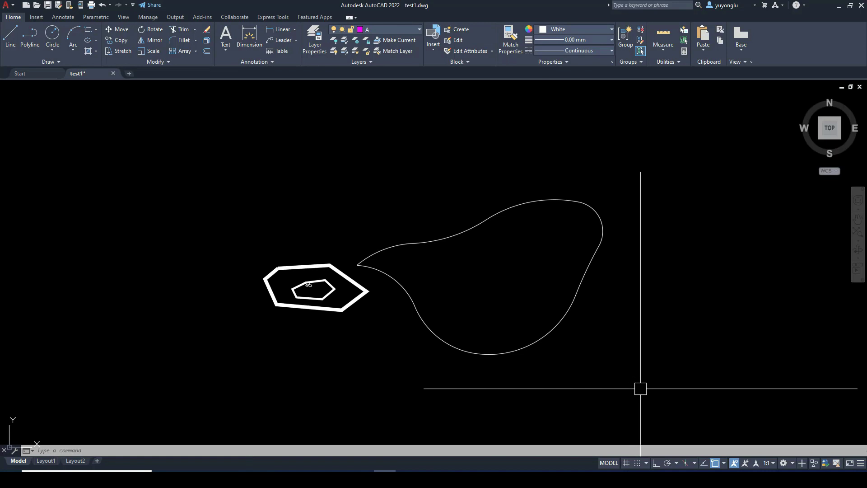
{"action": "mouse_move", "coordinate": [645, 376]}
{"action": "middle_mouse_down"}
{"action": "mouse_move", "coordinate": [608, 395]}
{"action": "mouse_move", "coordinate": [591, 374]}
{"action": "middle_mouse_up"}
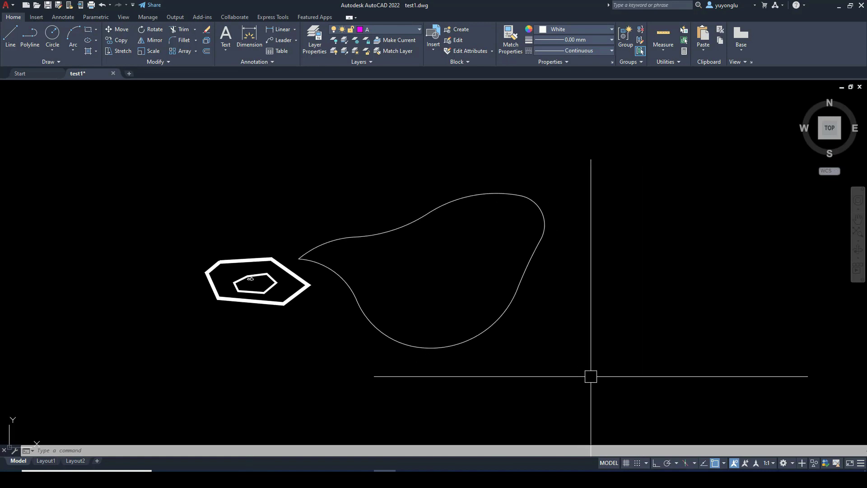